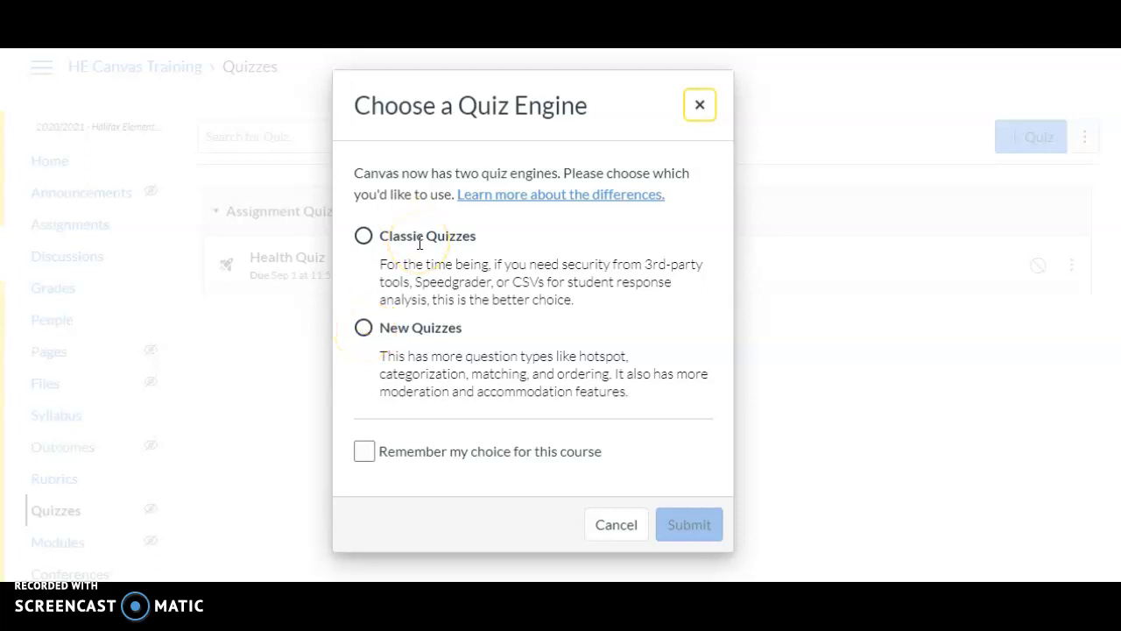
Create a quiz with the New Quizzes engine and name it Body Systems Quiz.
click(363, 327)
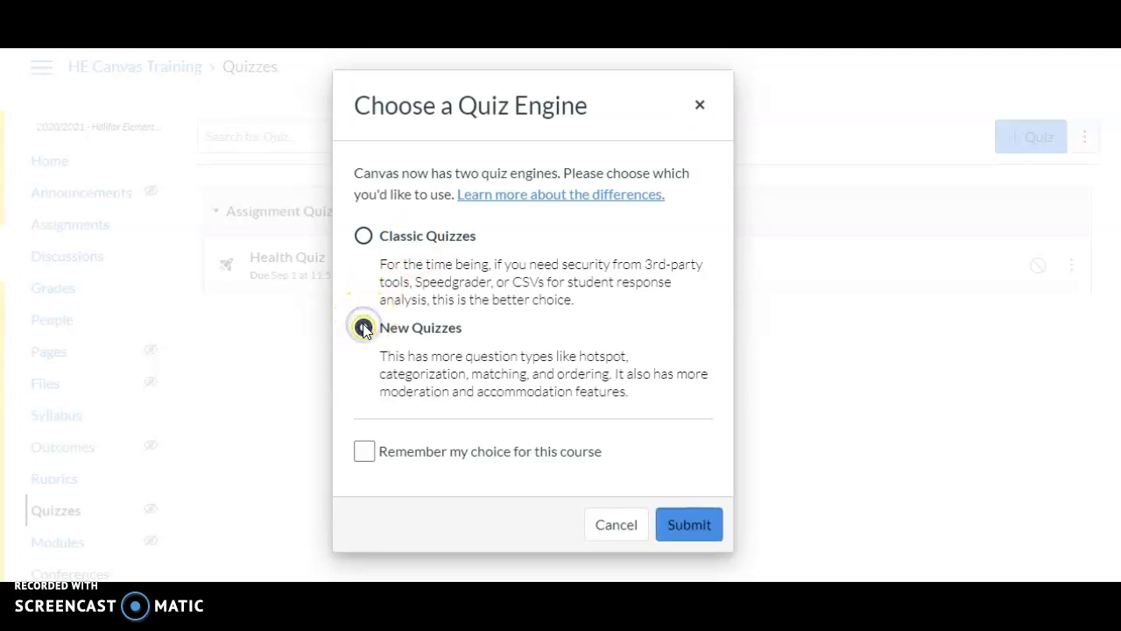
click(703, 526)
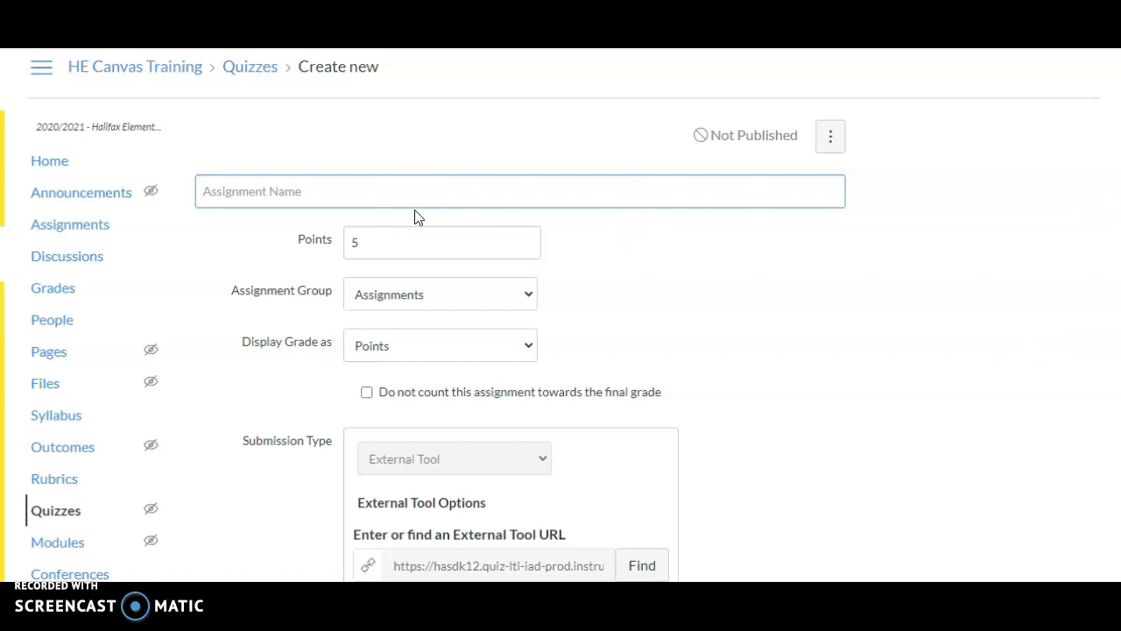
text(Body Systems Quiz)
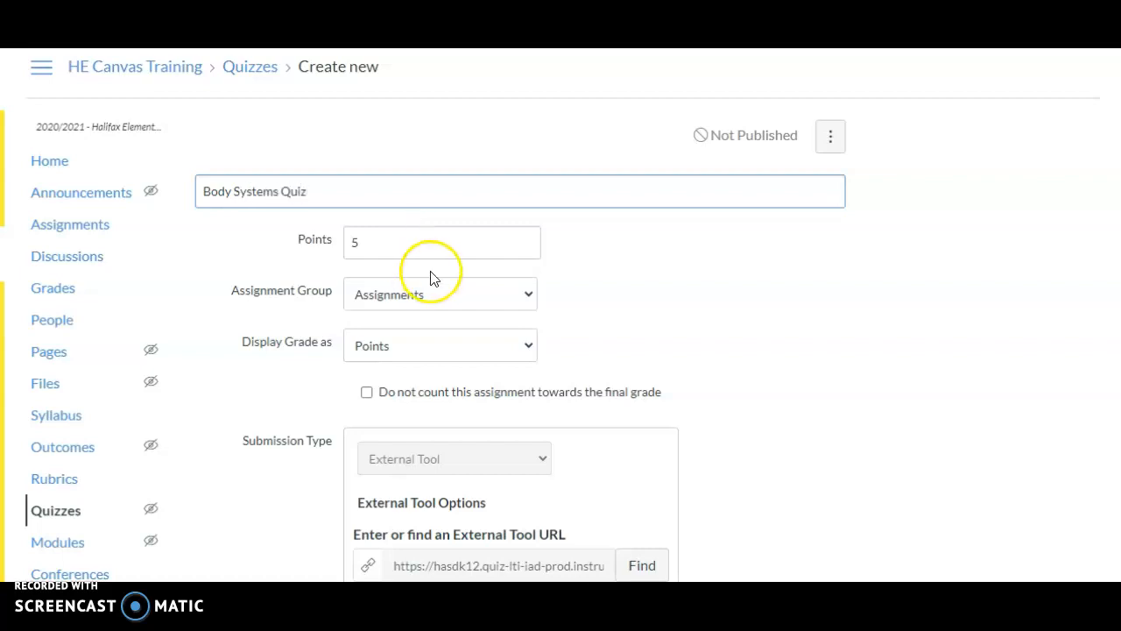
Place the quiz in the Assignments assignment group.
scroll(643, 216, down, 1)
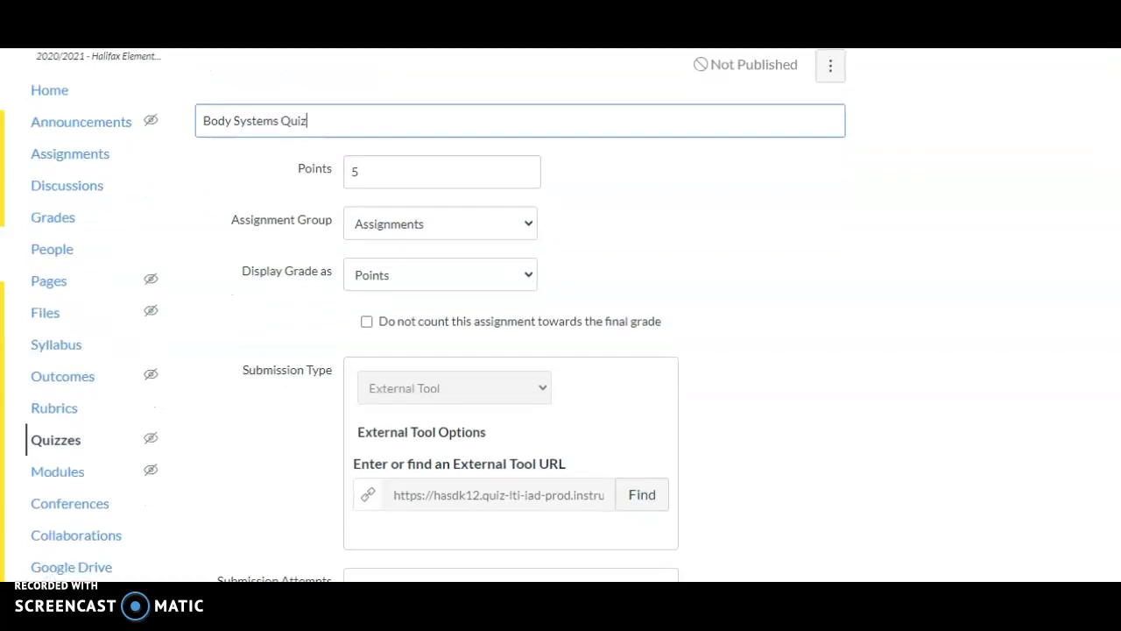
click(525, 200)
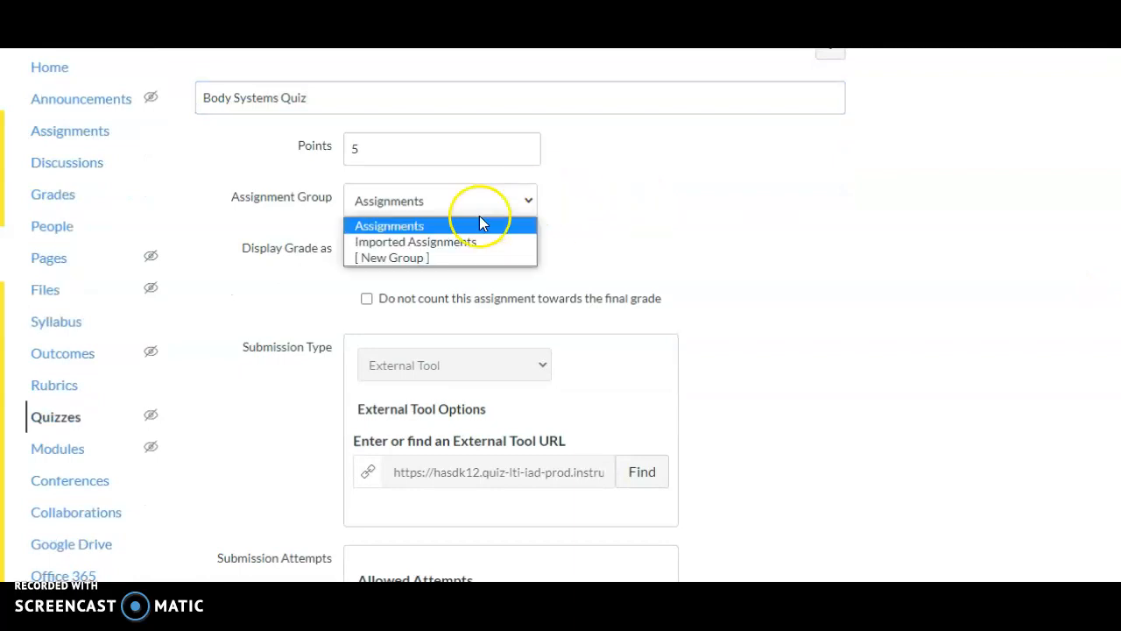
click(456, 227)
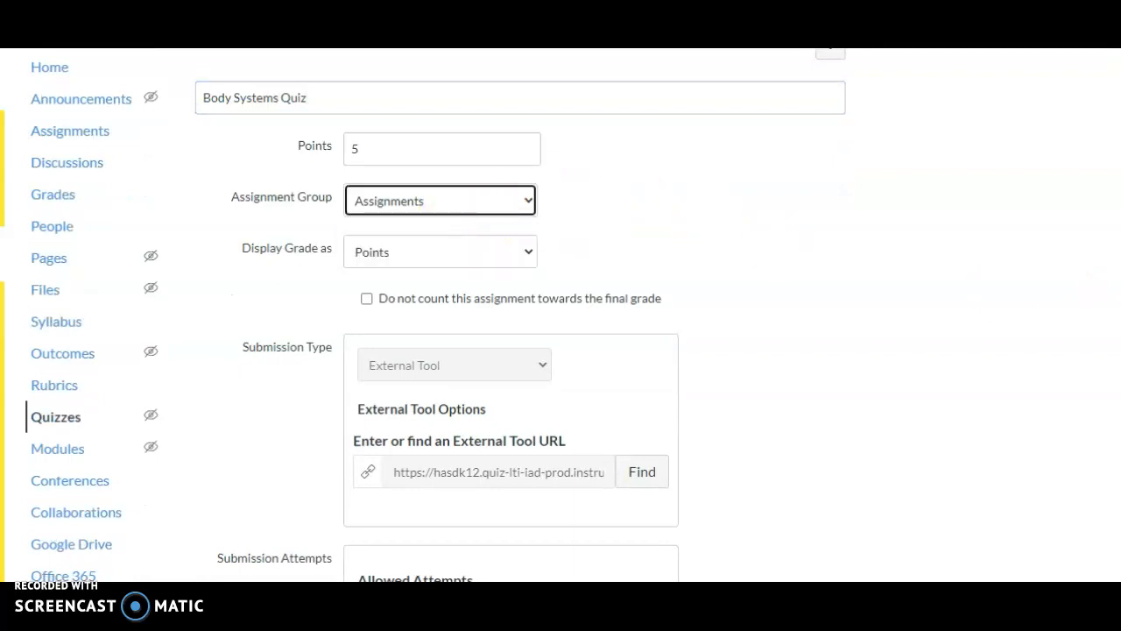
Set the due date to September 1, 2020 for everyone and open the quiz for building.
scroll(435, 315, down, 2)
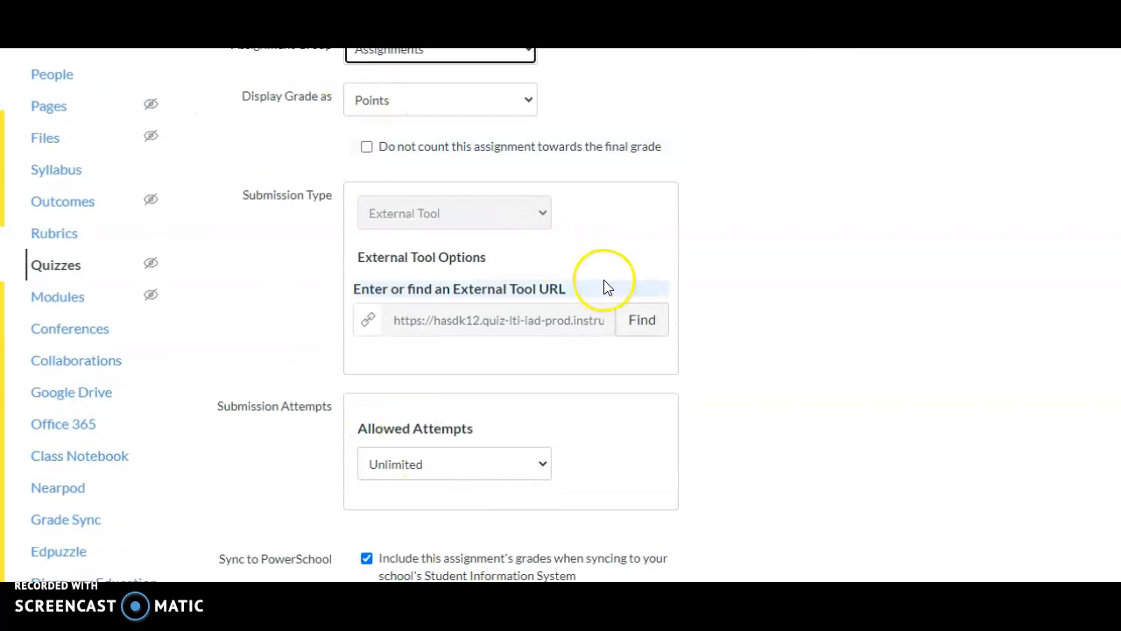
scroll(601, 288, down, 6)
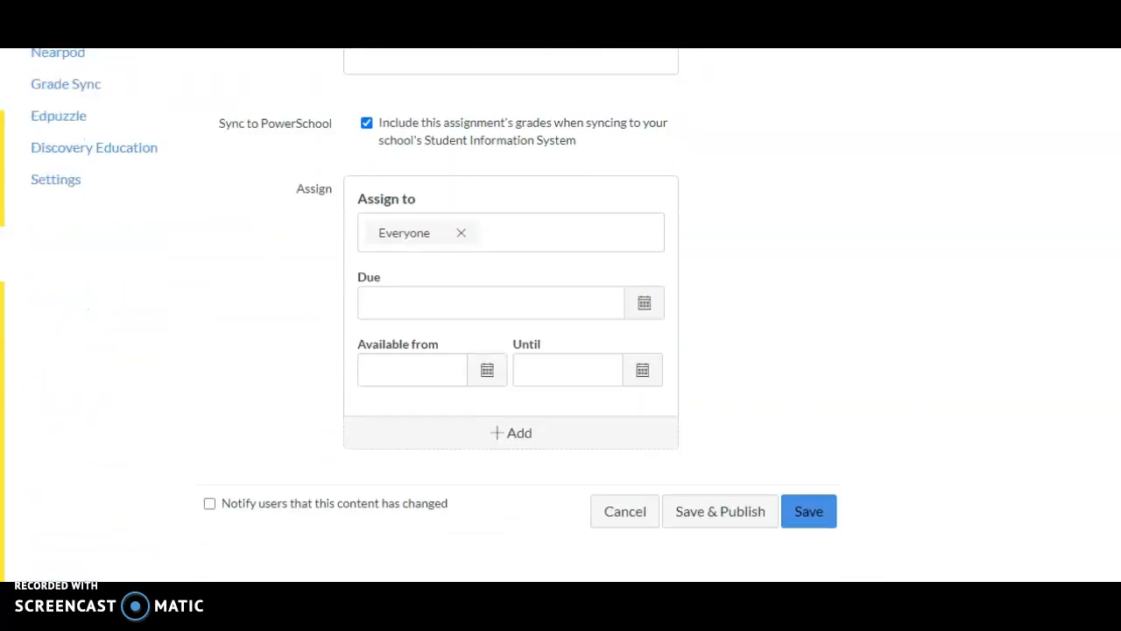
click(643, 303)
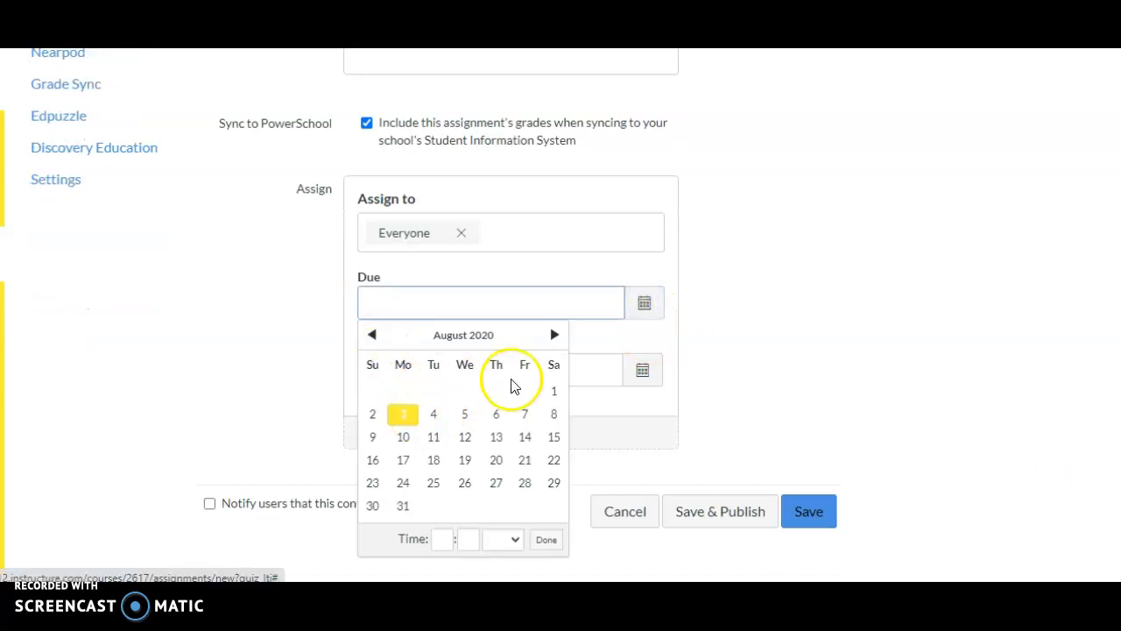
click(554, 335)
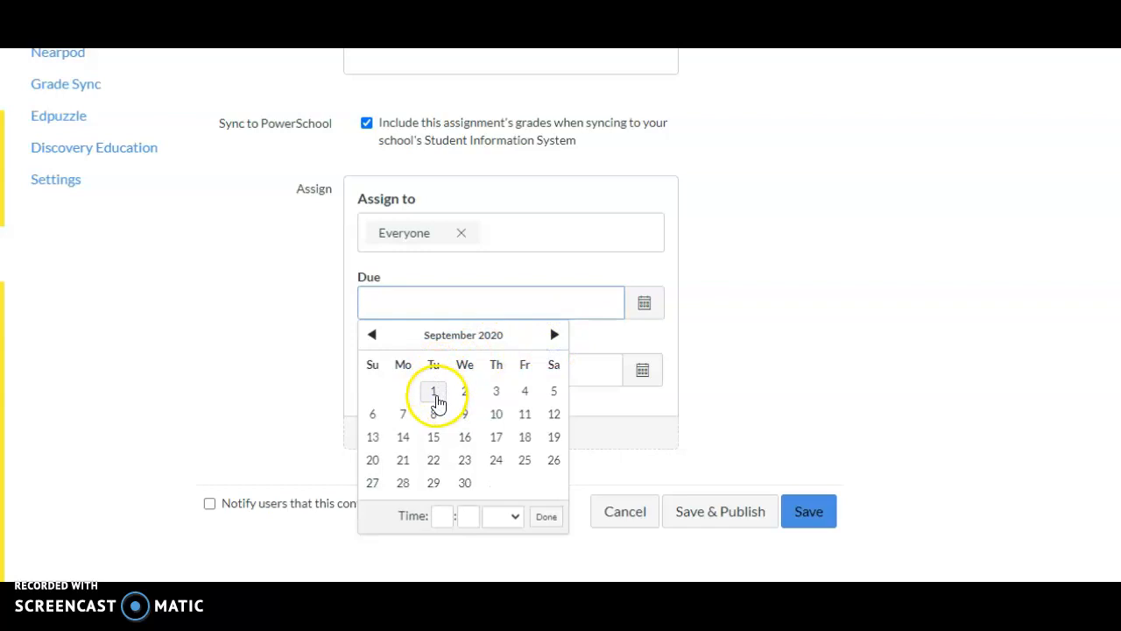
click(433, 392)
click(793, 538)
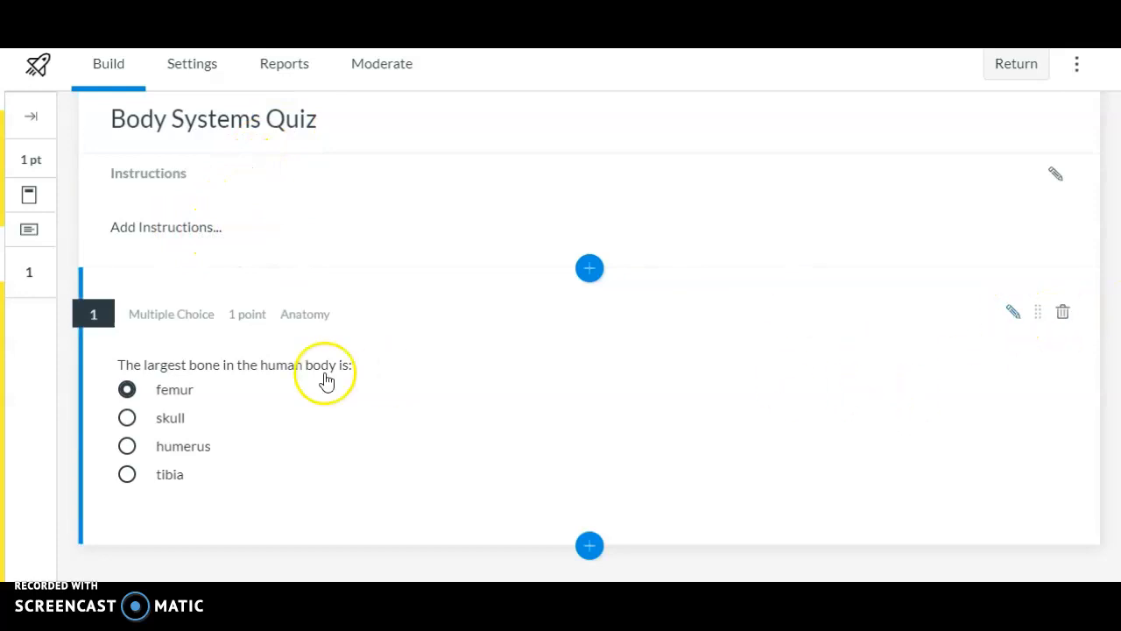
Open question 1 about the largest bone for editing and examine its answer choices and the feedback for femur.
click(1013, 312)
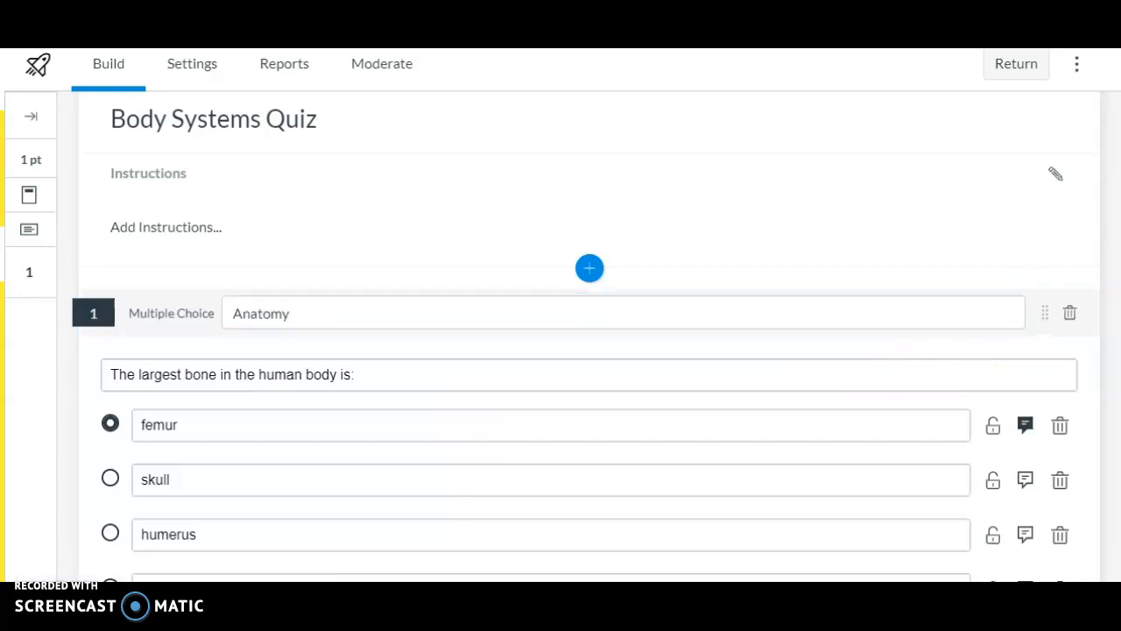
scroll(589, 337, down, 1)
scroll(588, 336, down, 1)
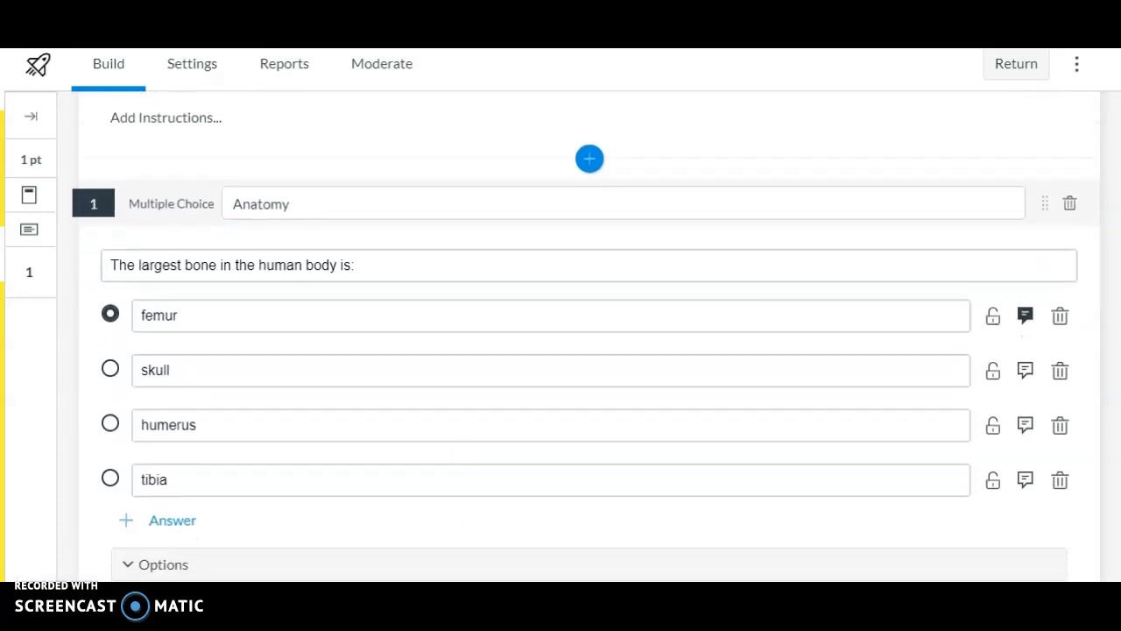
scroll(589, 336, down, 1)
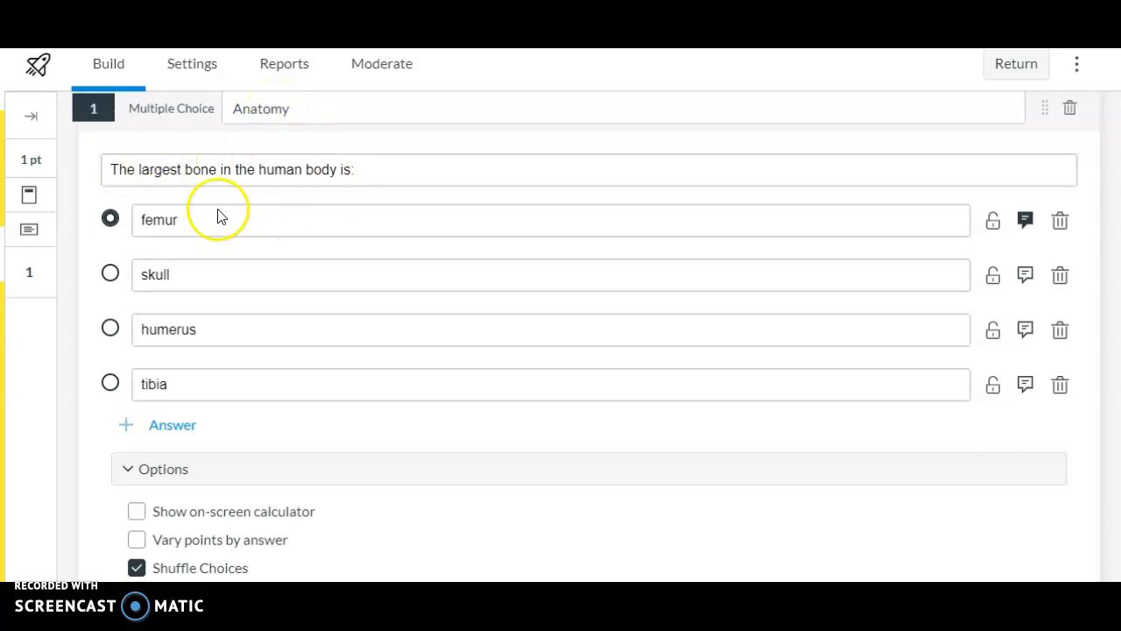
click(1024, 220)
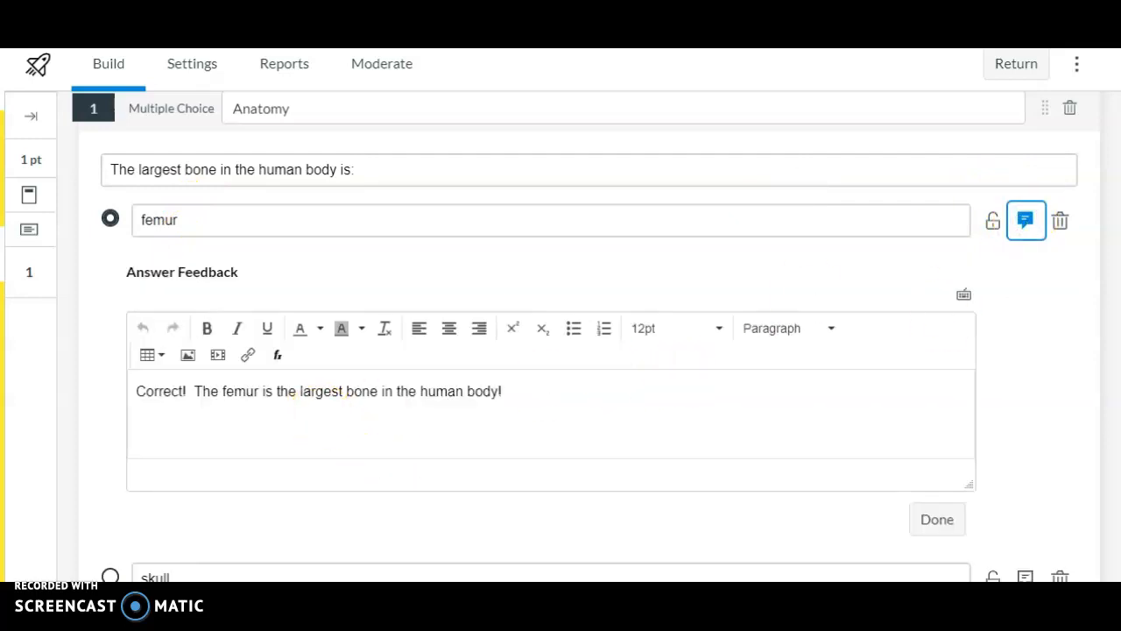
scroll(585, 336, down, 2)
scroll(585, 336, down, 1)
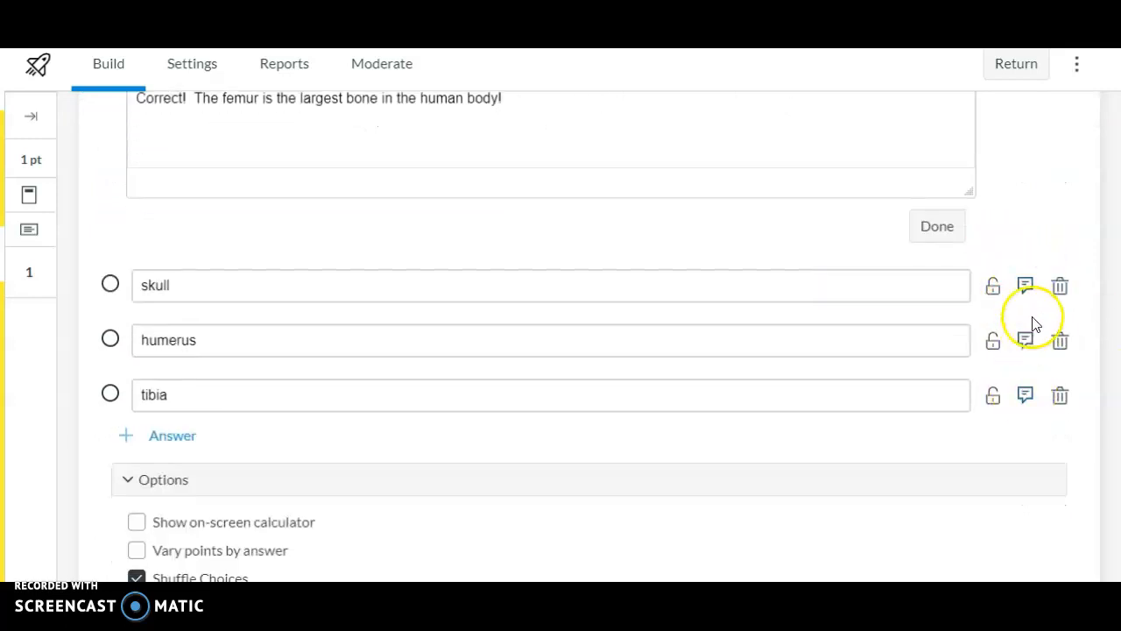
Review the question's shuffle and item banking options, then finish editing it.
scroll(585, 336, down, 2)
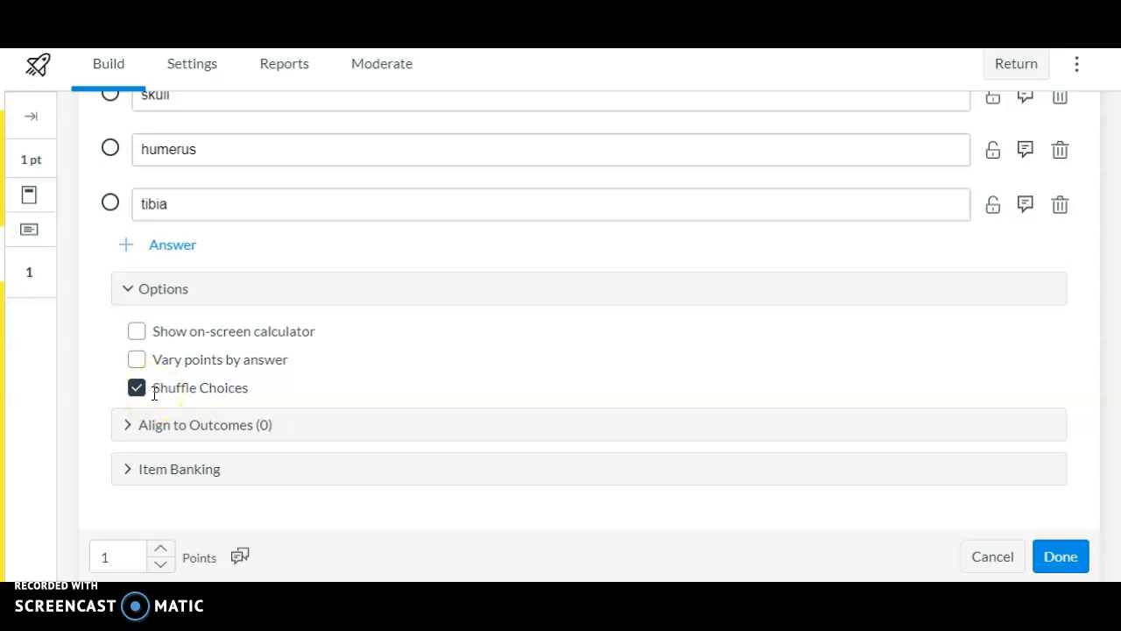
scroll(969, 420, up, 3)
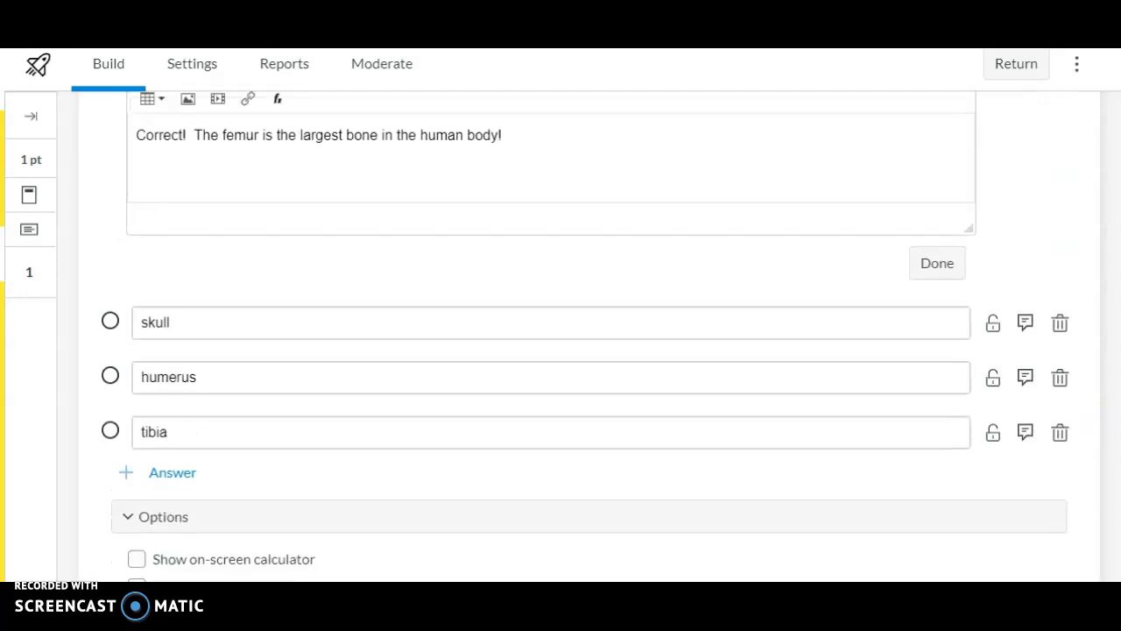
scroll(561, 333, up, 2)
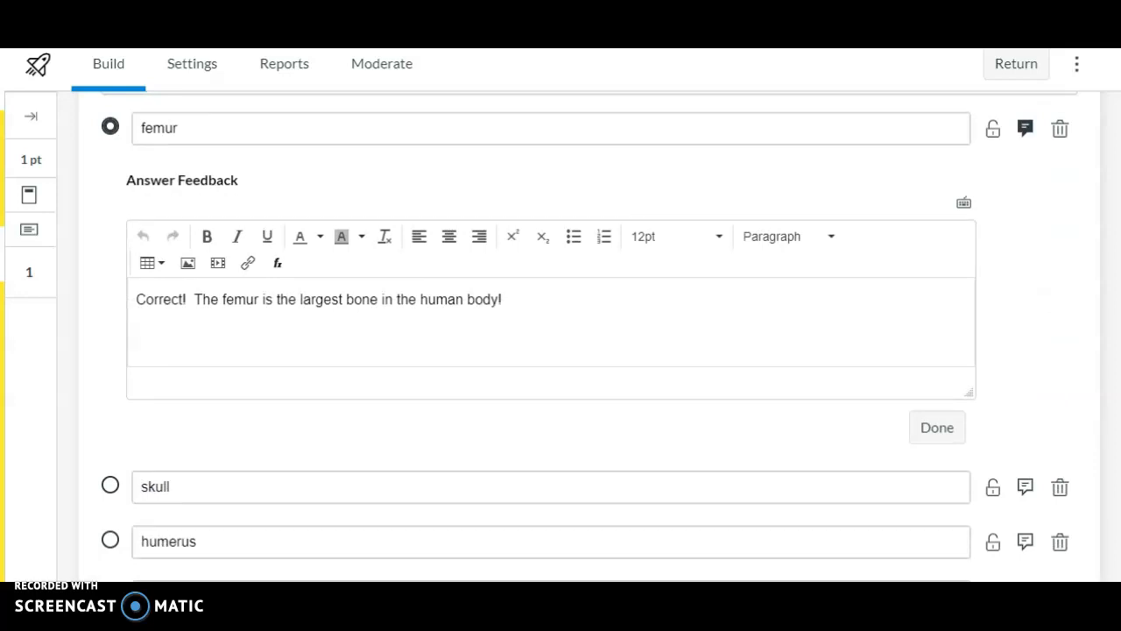
scroll(585, 336, down, 5)
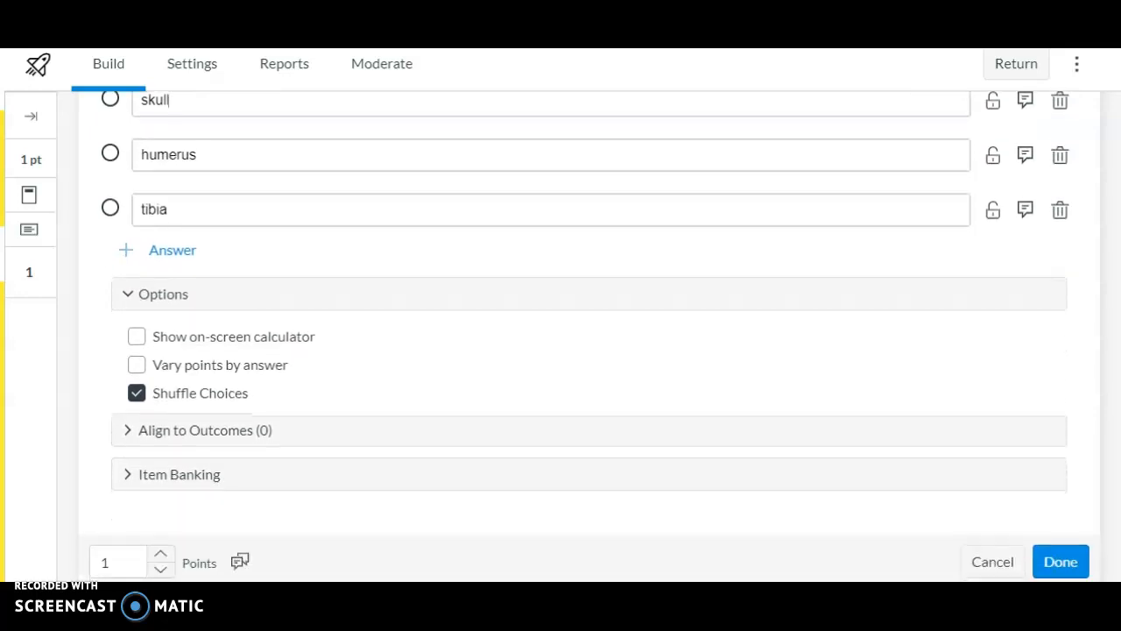
click(182, 465)
scroll(616, 451, down, 2)
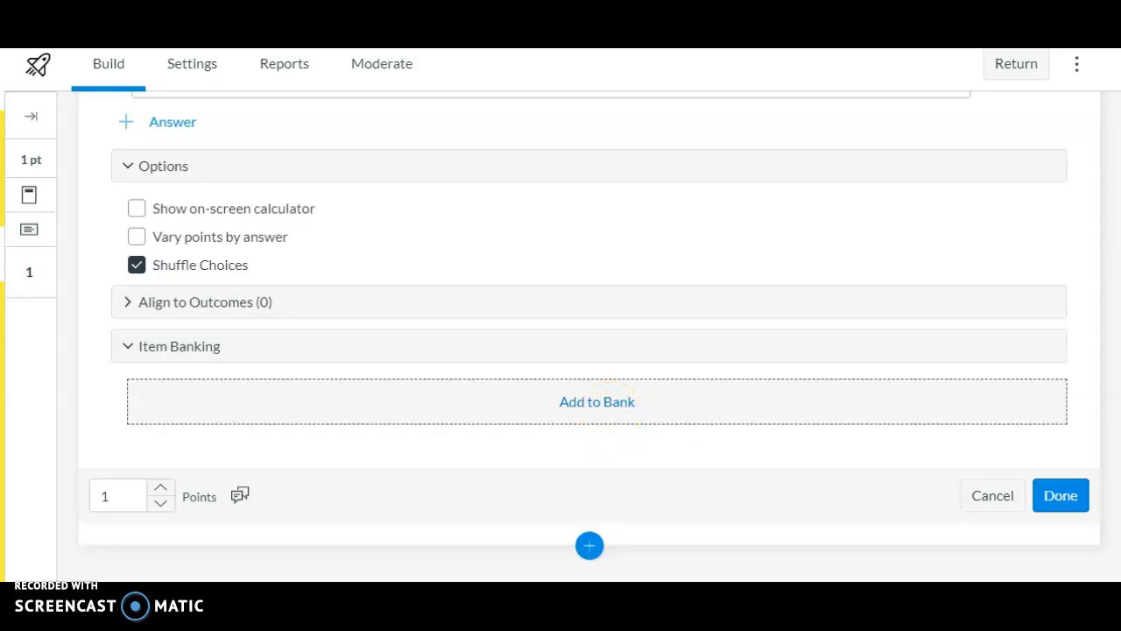
click(1068, 499)
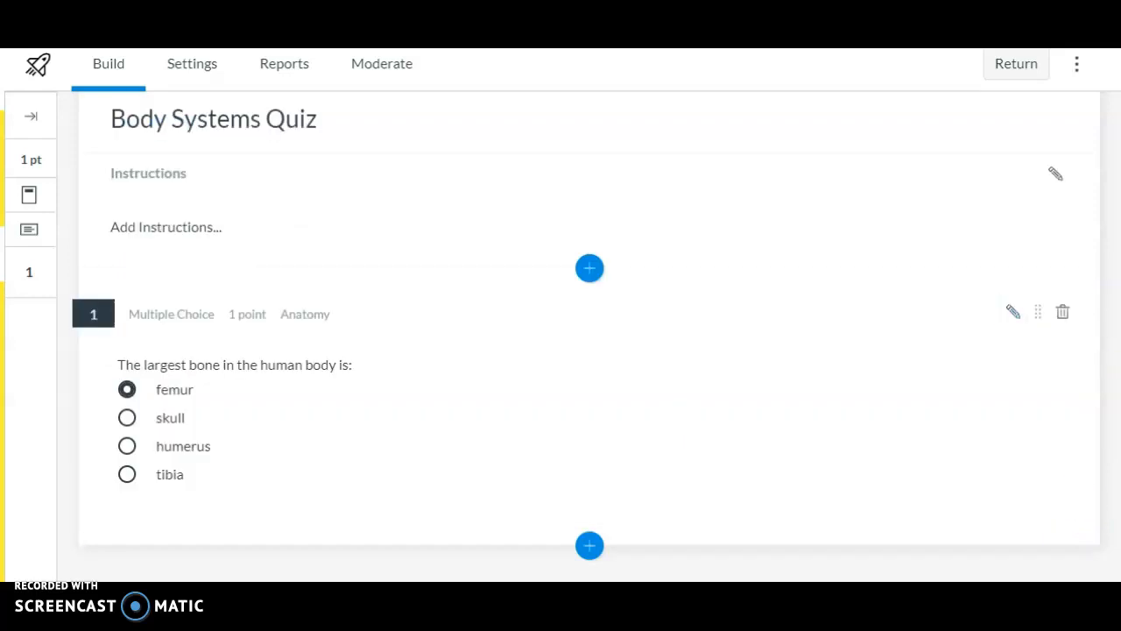
Add a Matching question titled Non-communicable Diseases with the stem "Match the disease or disorder to the system it impairs." and its four disease-system pairs.
scroll(590, 336, up, 2)
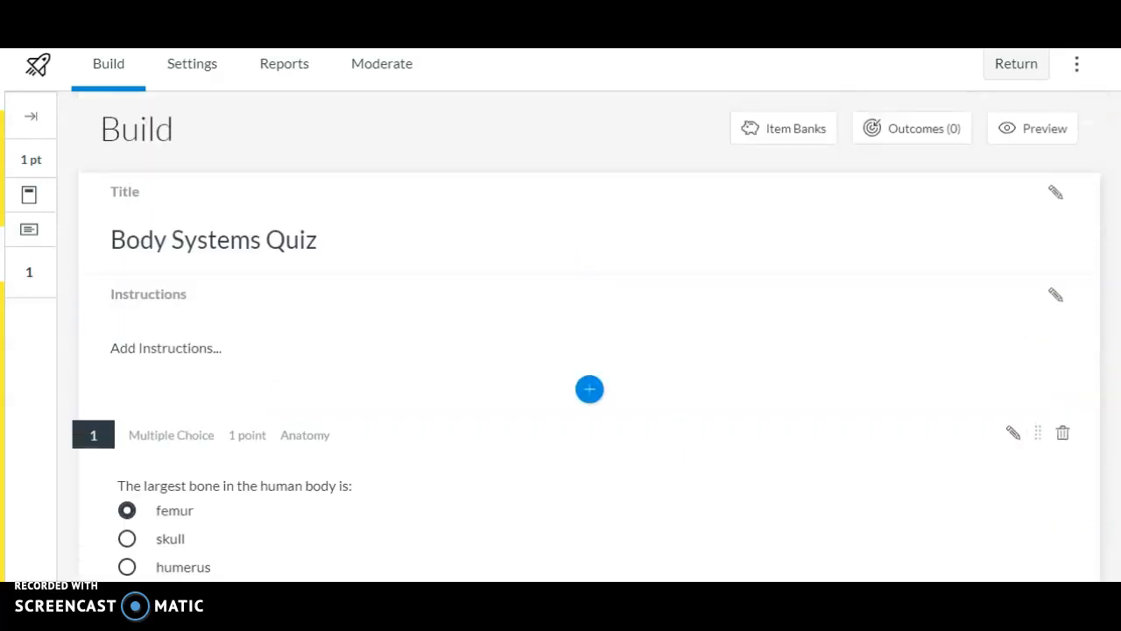
scroll(589, 336, down, 2)
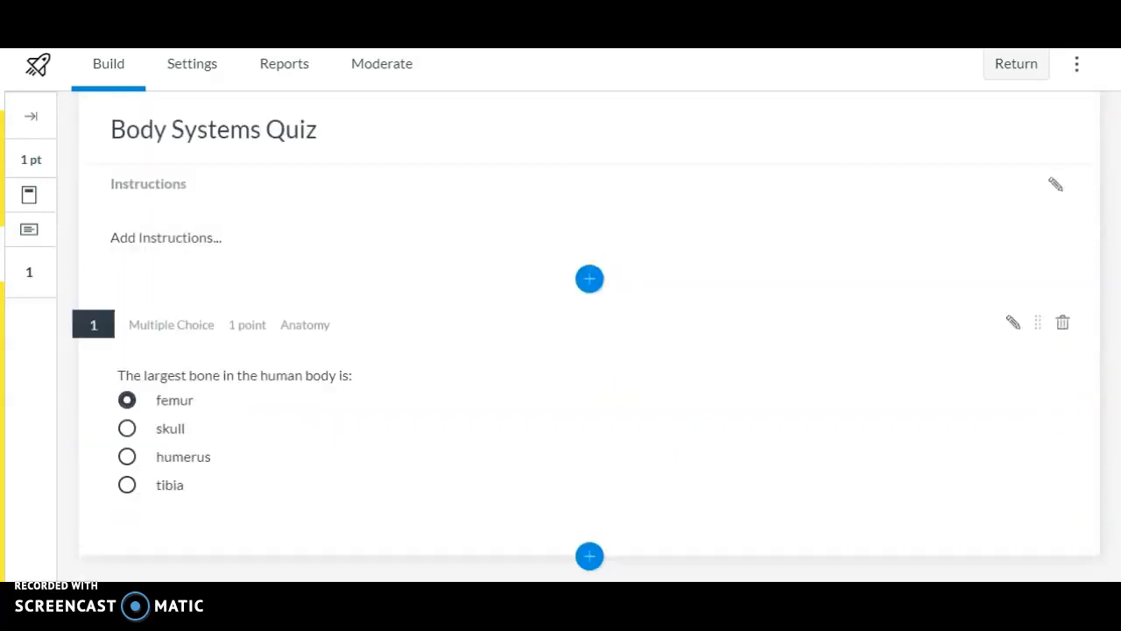
click(592, 547)
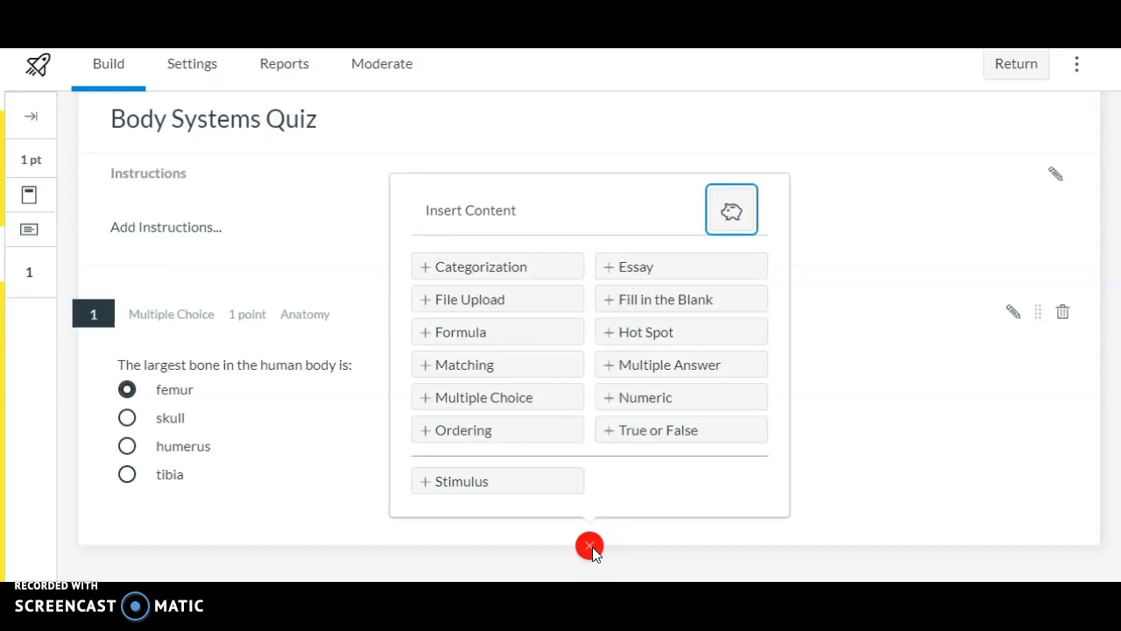
click(456, 369)
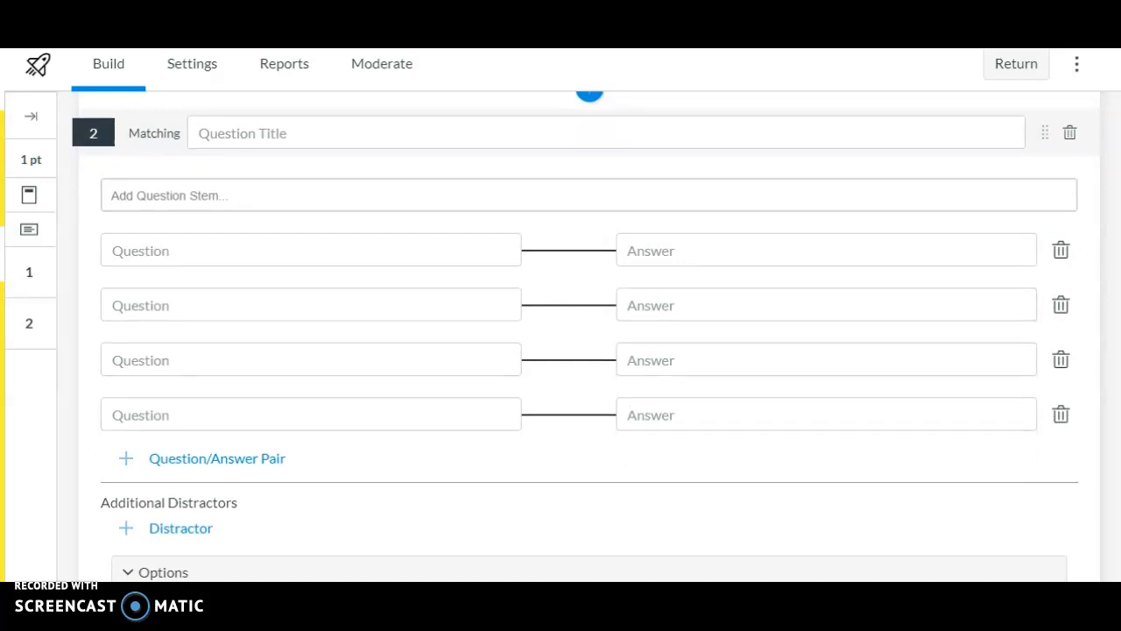
click(308, 133)
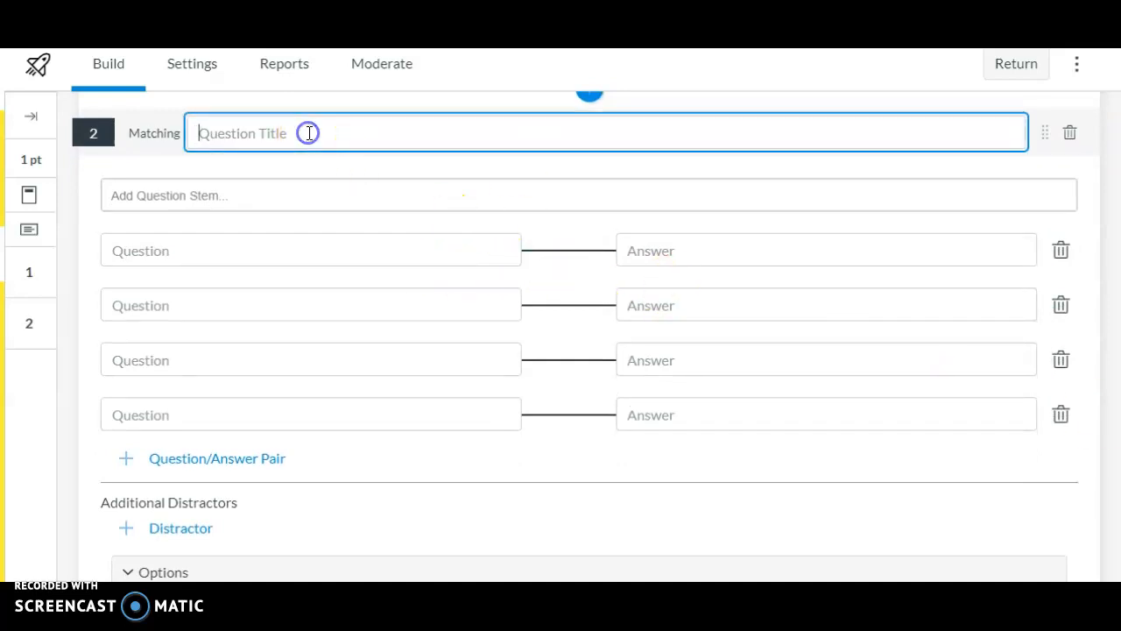
text(Anatomy)
click(137, 202)
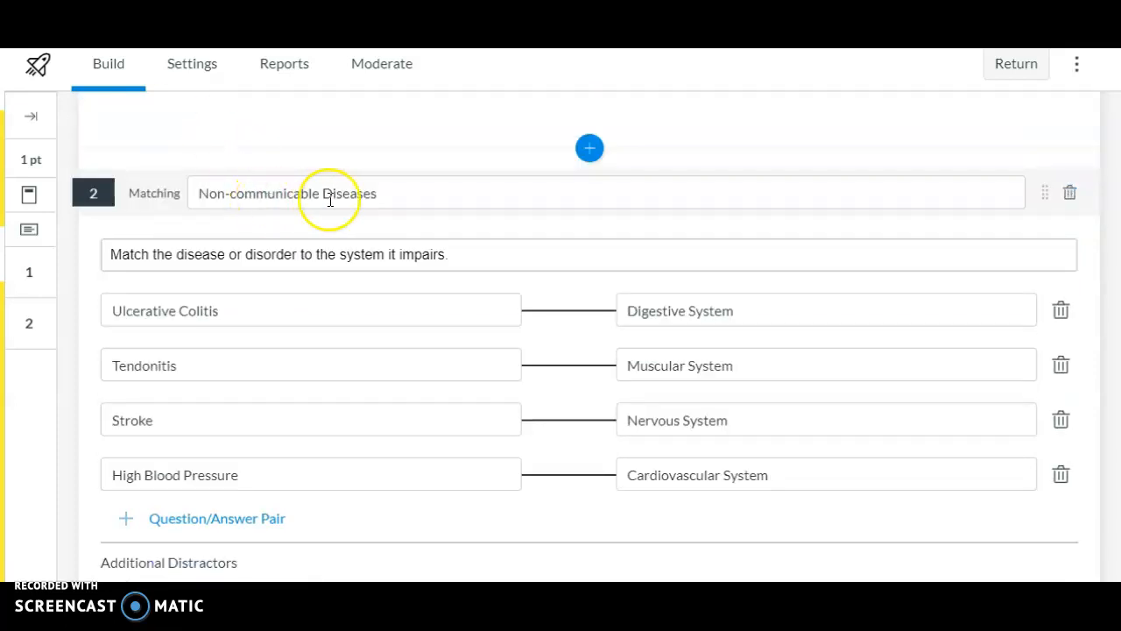
Enable Shuffle questions for the matching question and finish editing it.
scroll(583, 350, down, 1)
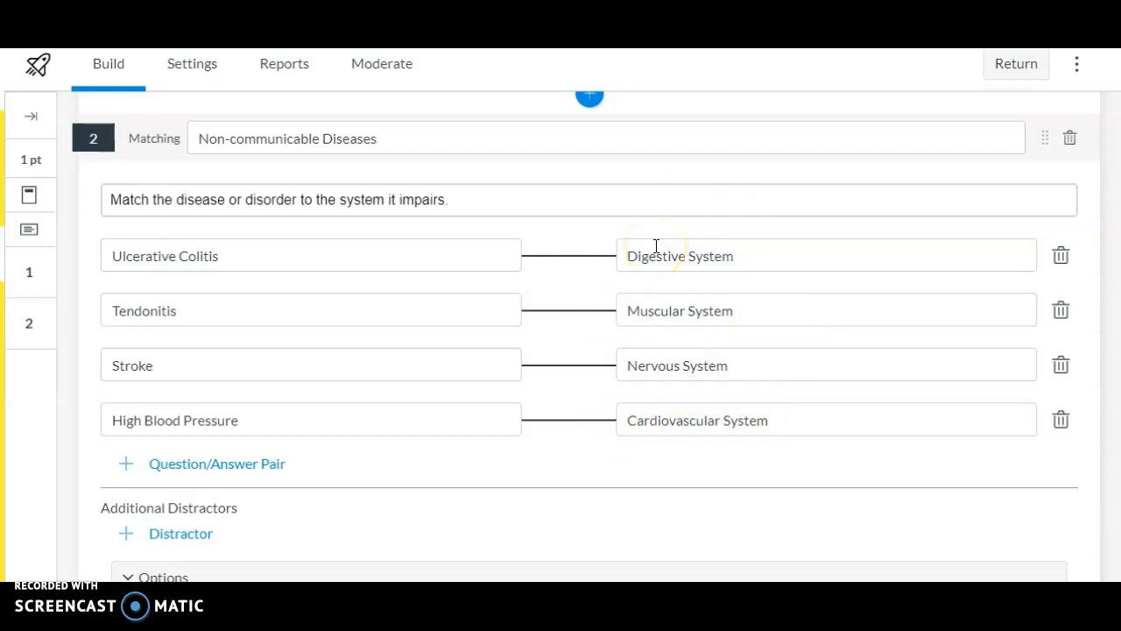
scroll(652, 254, down, 3)
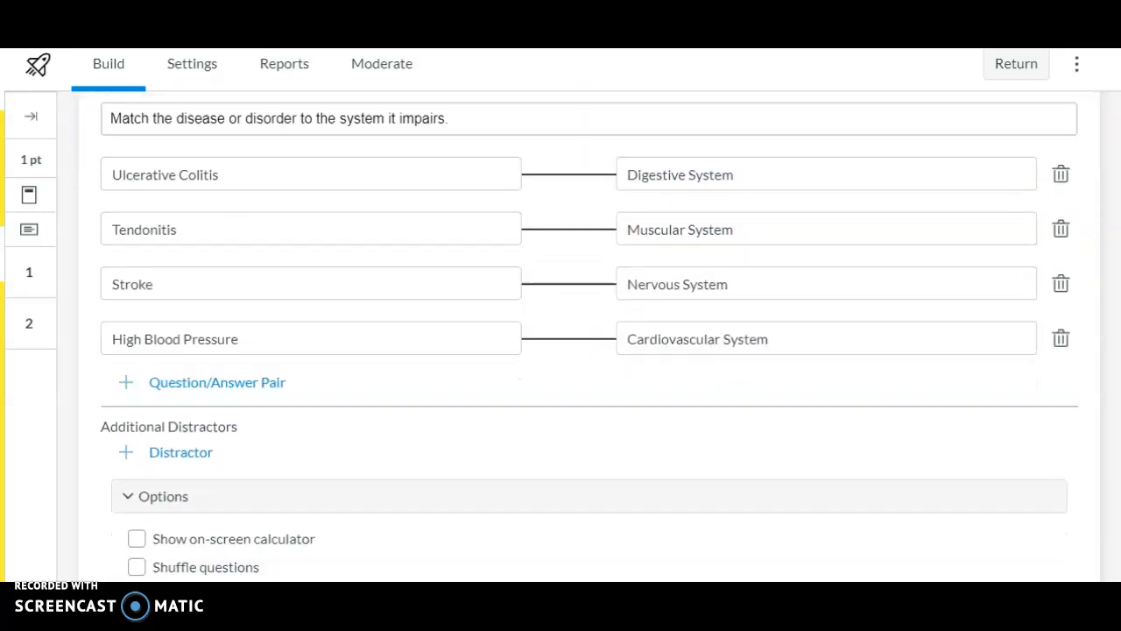
scroll(1063, 418, down, 2)
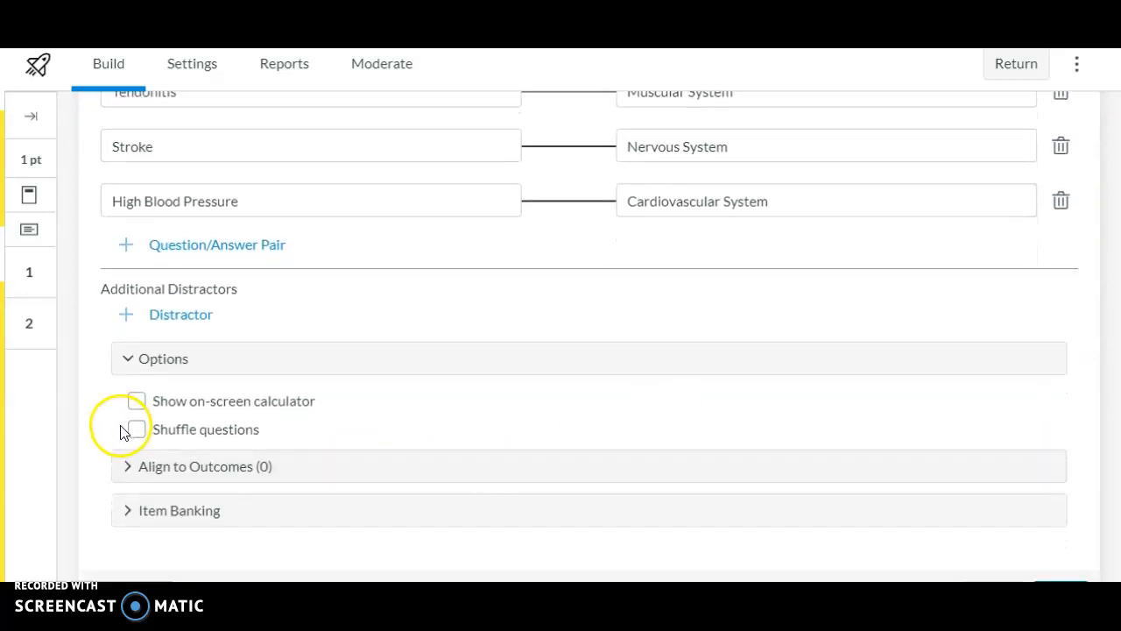
click(136, 430)
scroll(689, 469, down, 1)
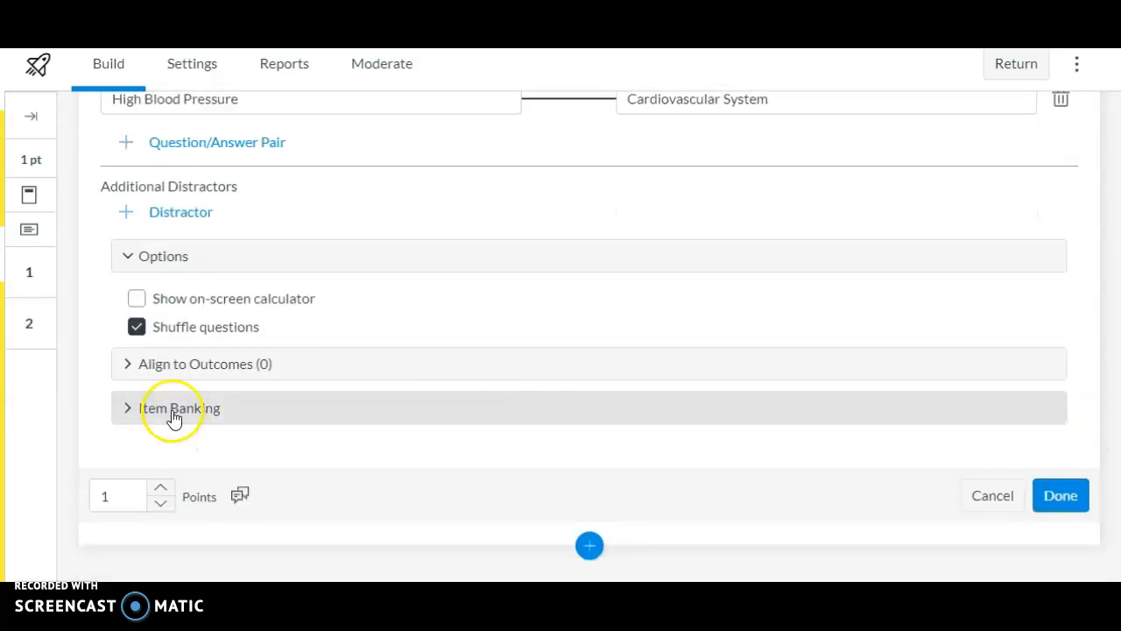
click(1063, 497)
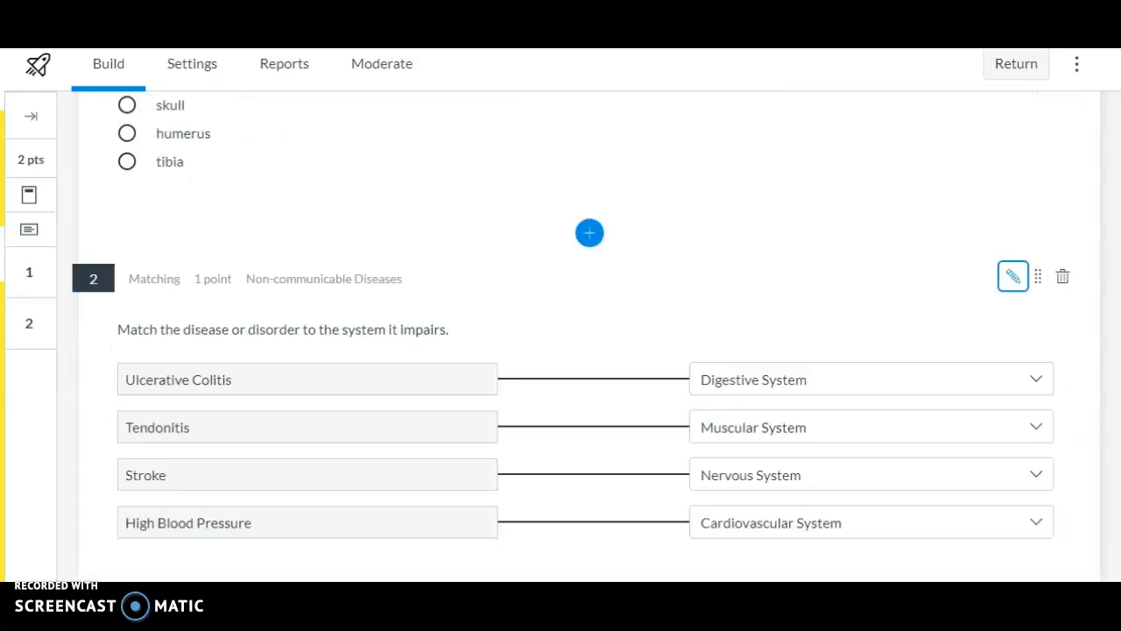
Add a Hot Spot question with the labeled body diagram and the stem "Click on the correct letter that is pointing to the THYROID GLAND.".
scroll(589, 336, down, 1)
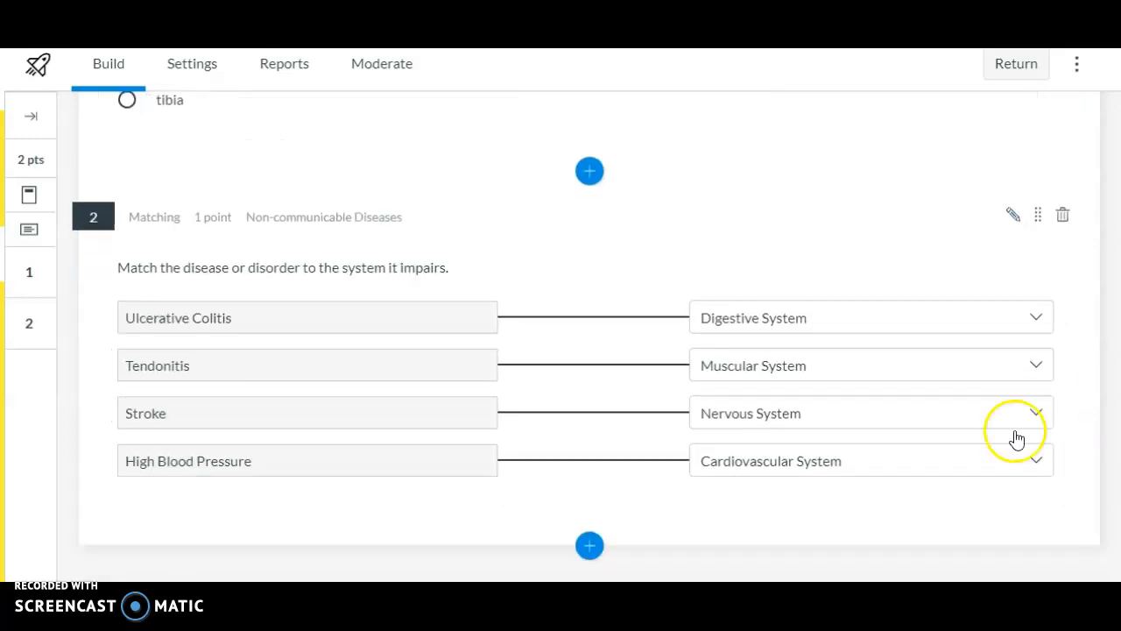
click(589, 545)
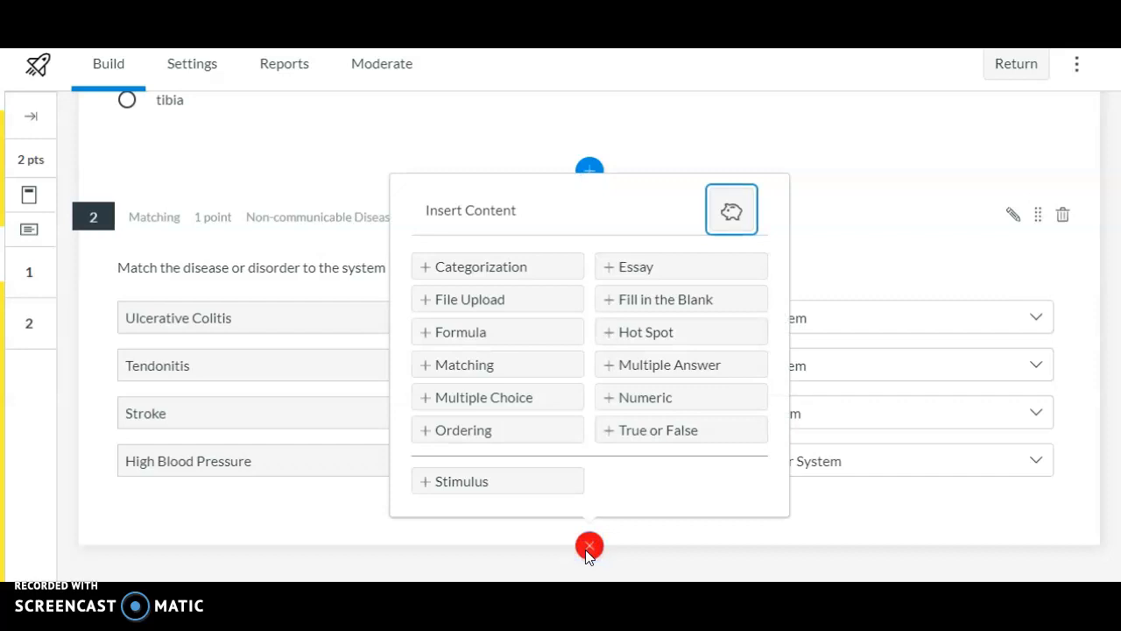
click(646, 333)
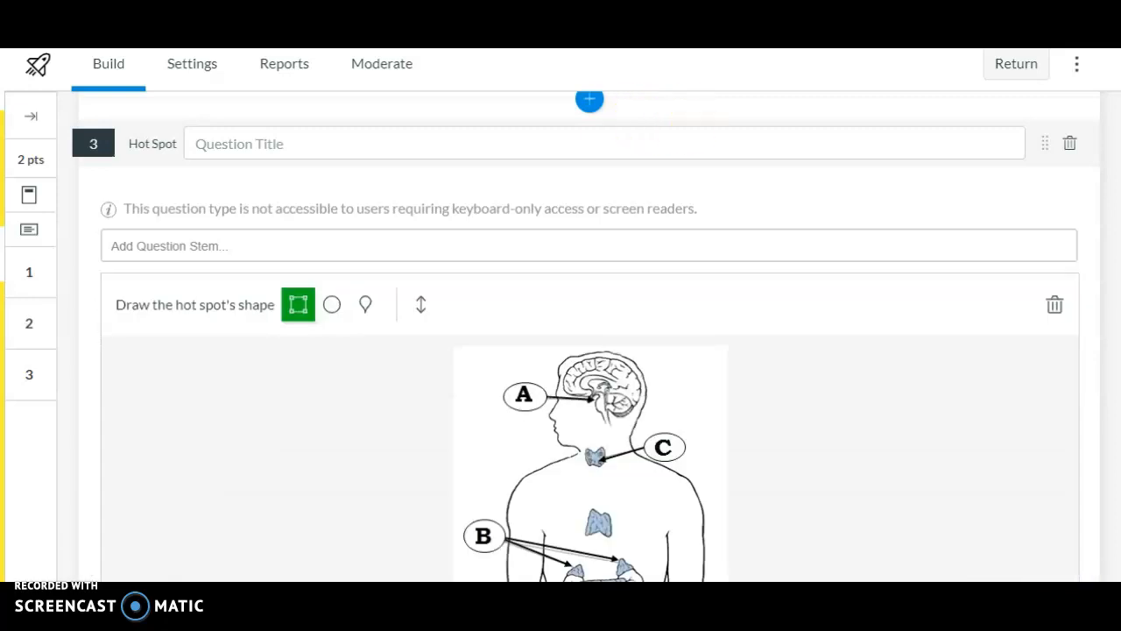
scroll(590, 350, down, 3)
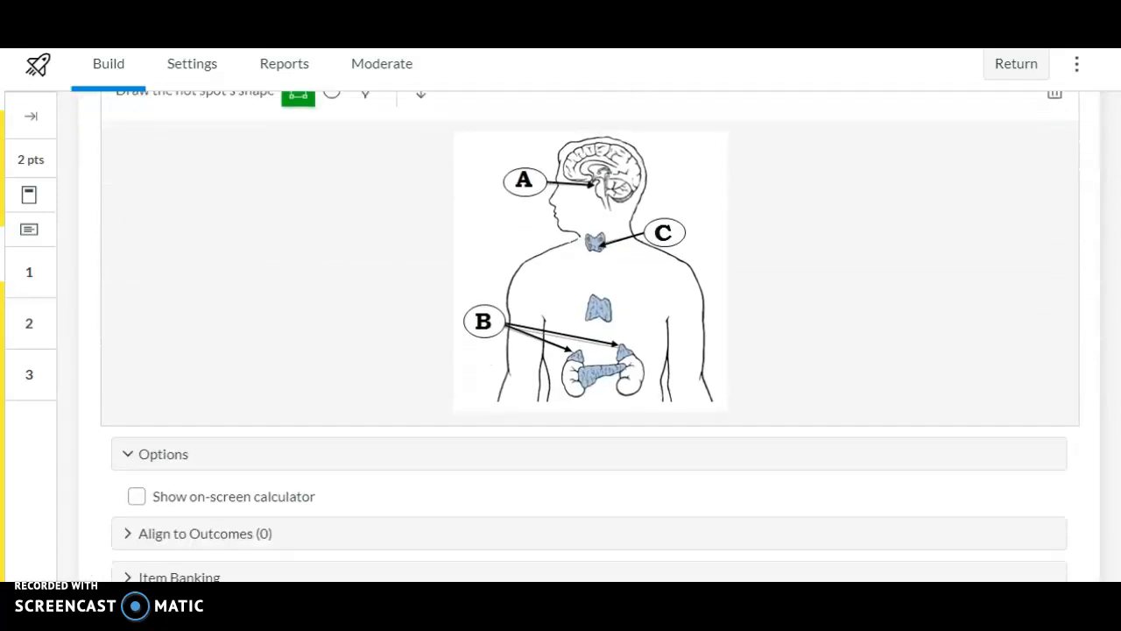
scroll(590, 351, up, 1)
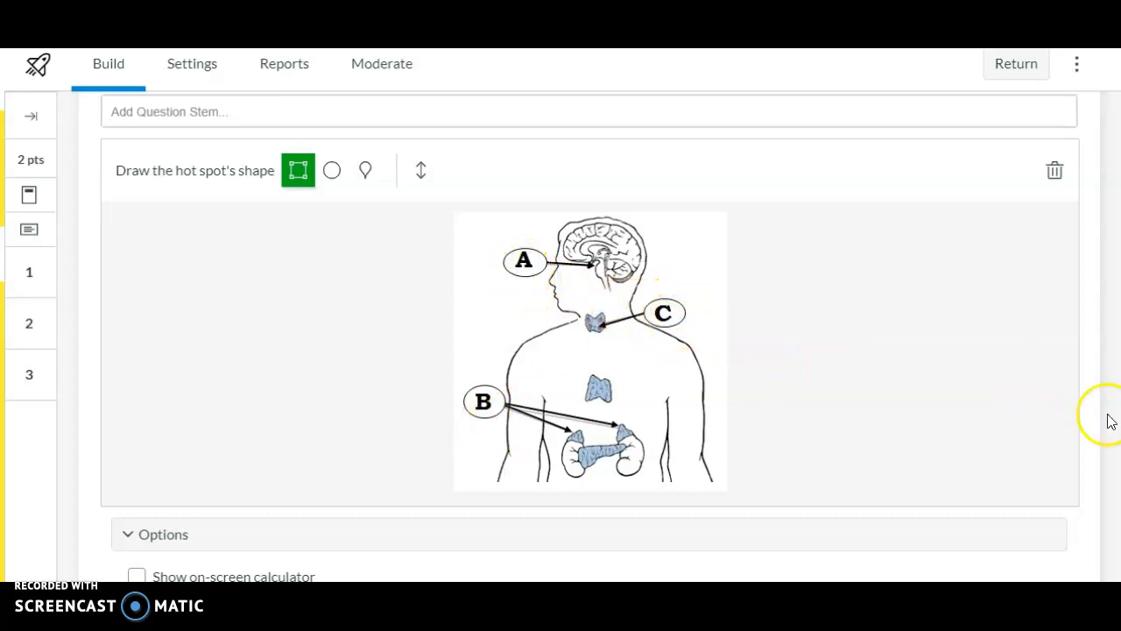
scroll(587, 336, up, 1)
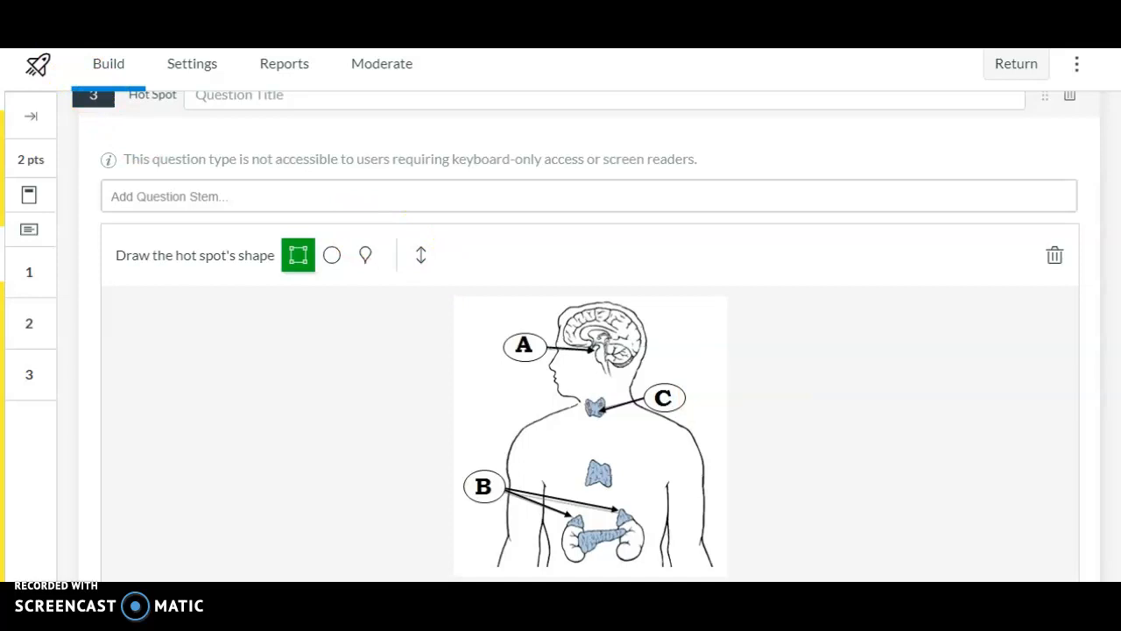
scroll(588, 336, up, 2)
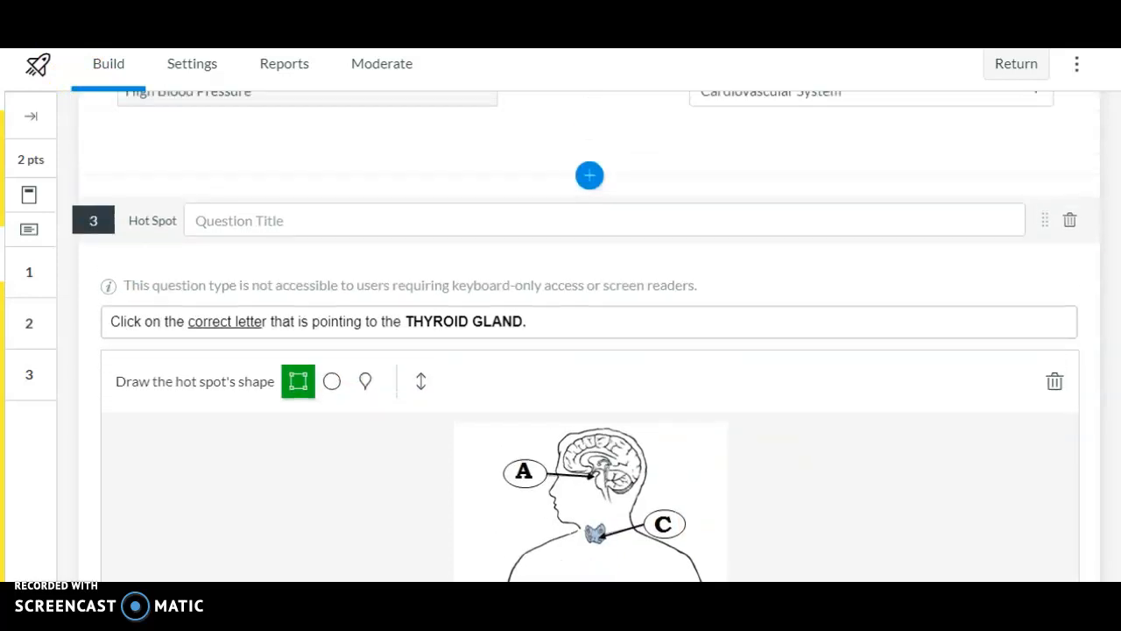
scroll(588, 337, down, 2)
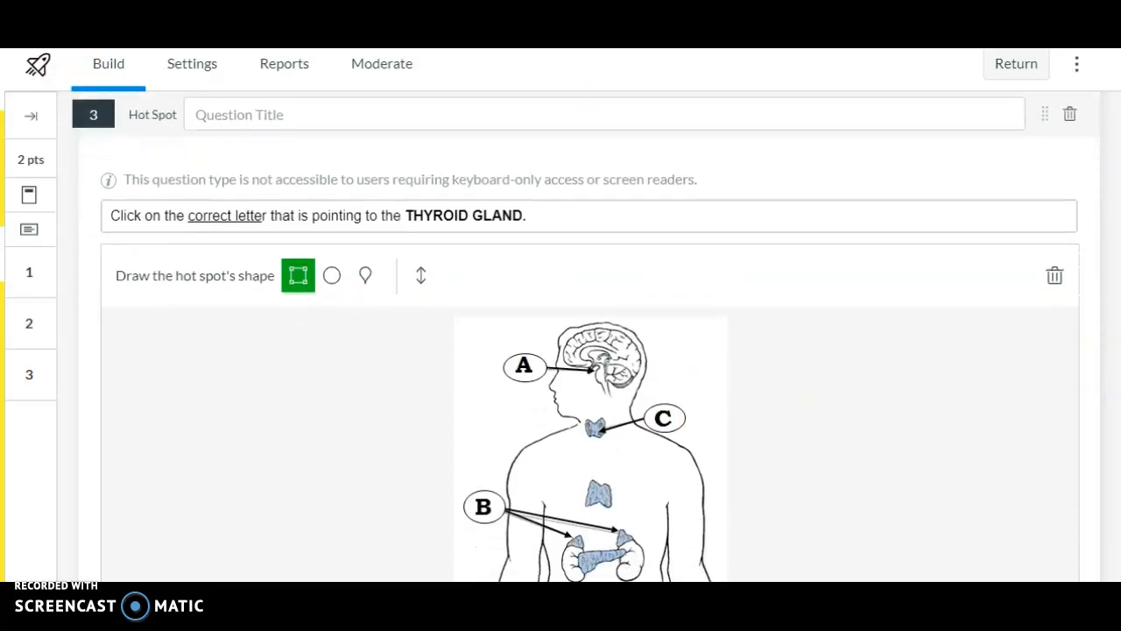
scroll(589, 337, down, 3)
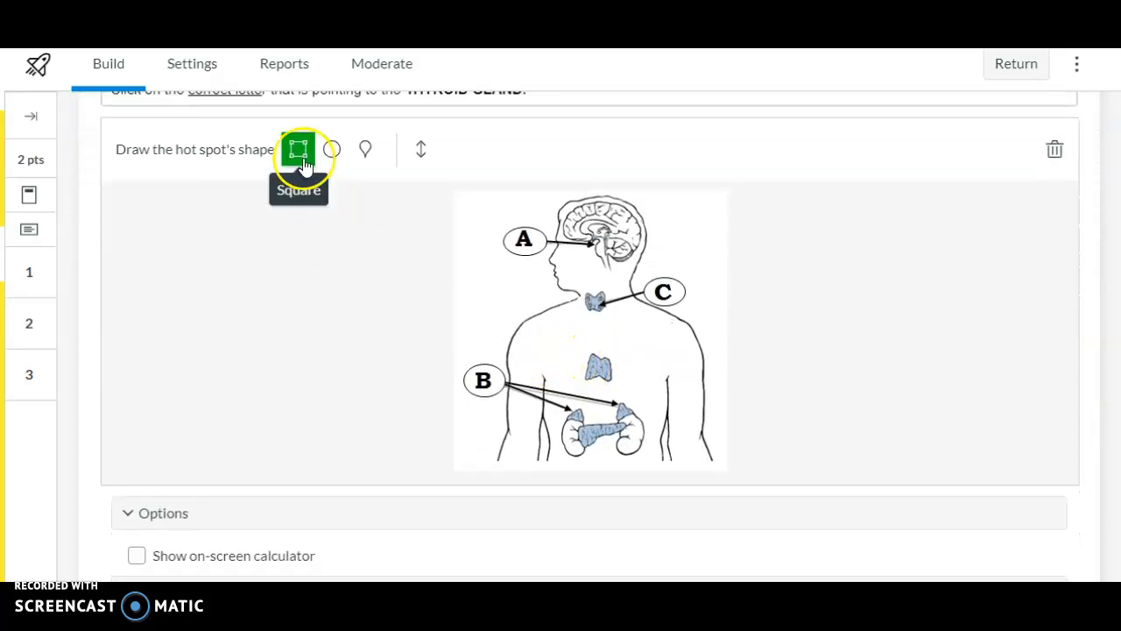
Draw an oval hot spot covering the letter C label on the body diagram.
click(334, 151)
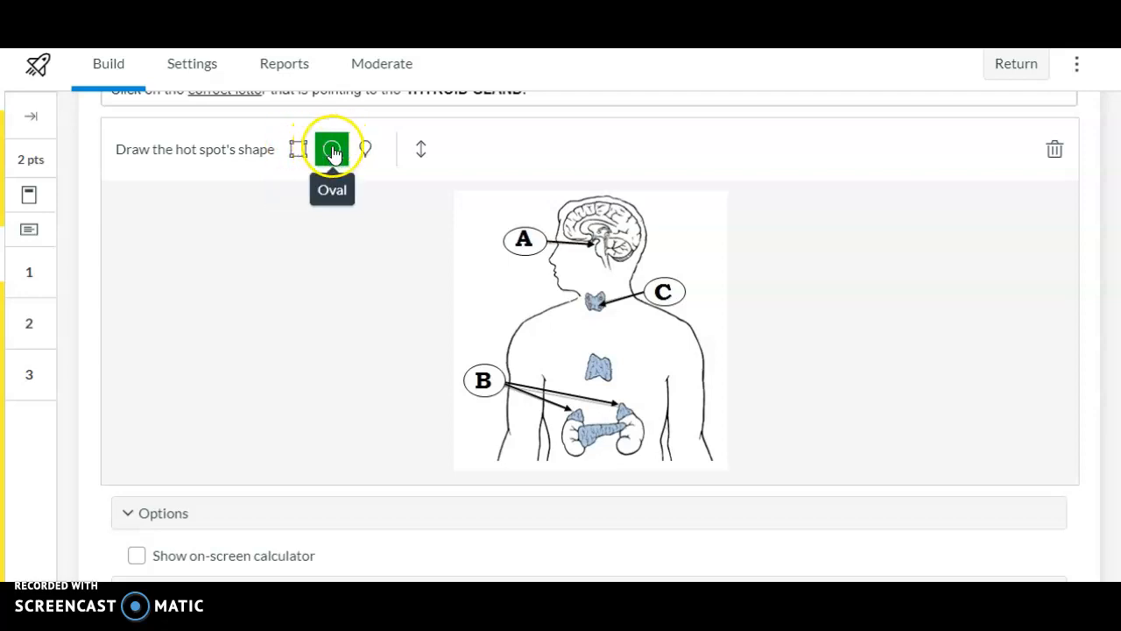
mouse_move(641, 279)
mouse_down()
mouse_move(692, 311)
mouse_move(667, 291)
mouse_up()
click(657, 280)
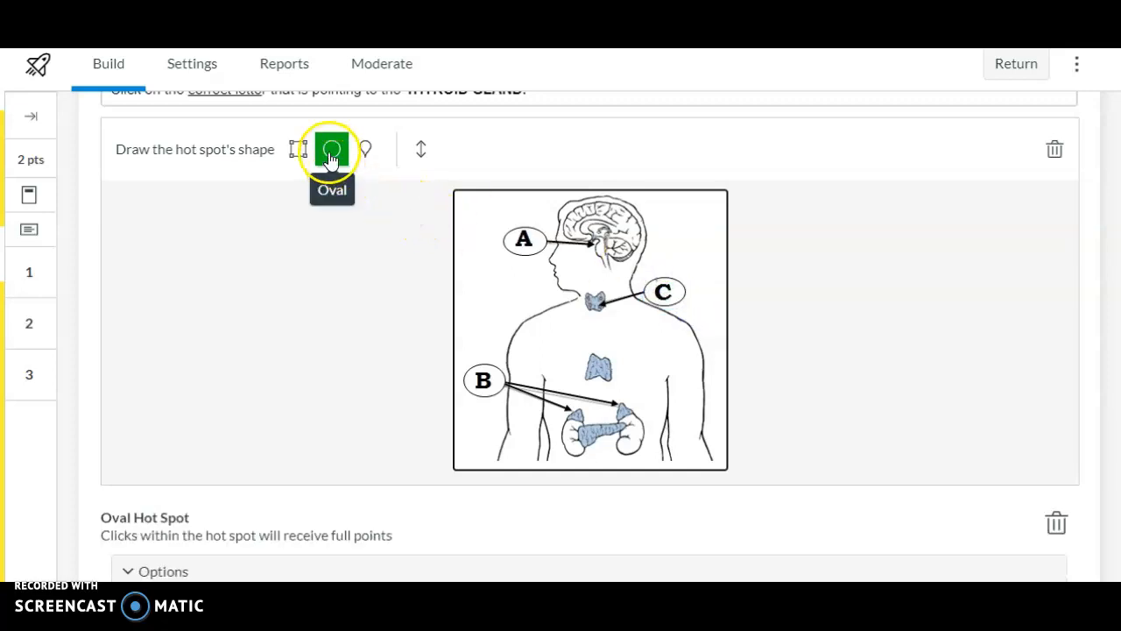
drag(641, 276, 692, 309)
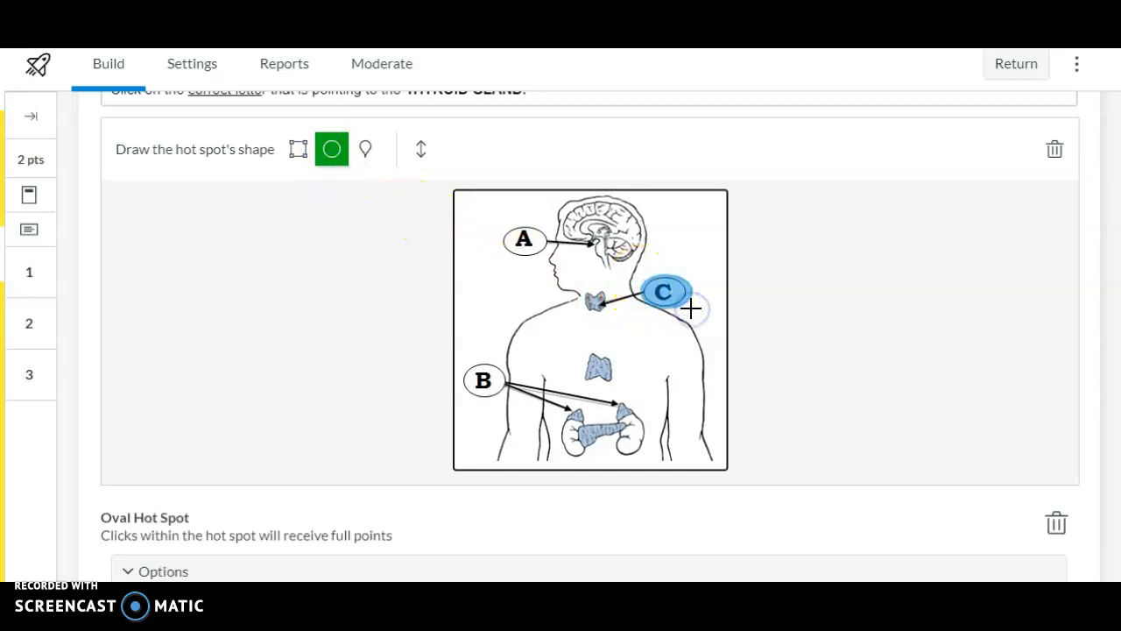
Title the hot spot question Endocrine System, finish editing it and review the completed question.
scroll(847, 409, down, 3)
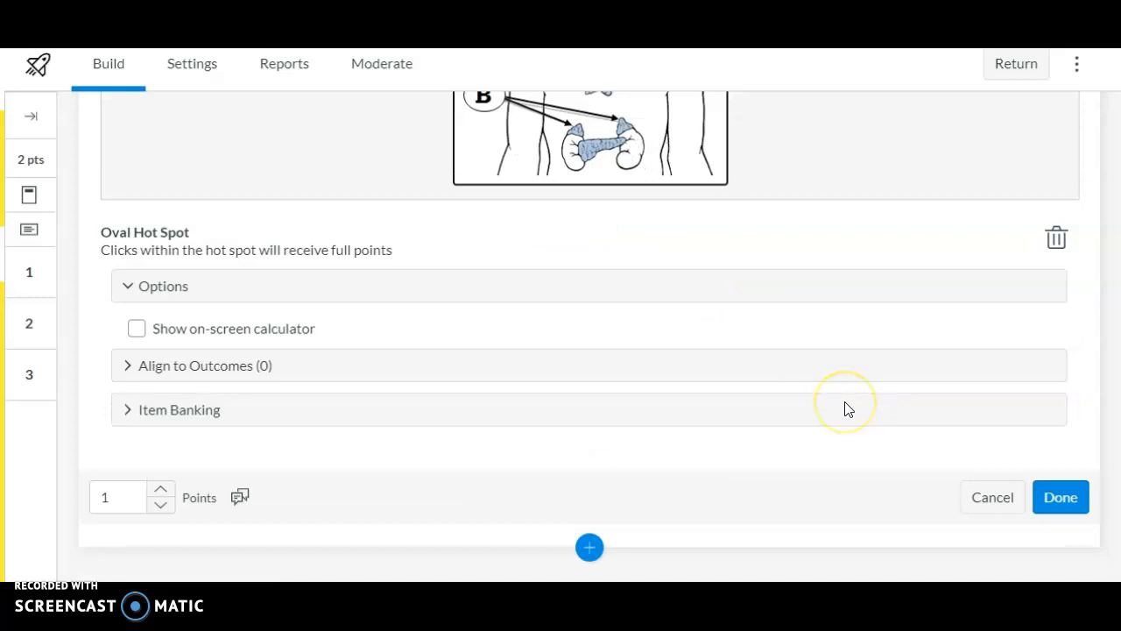
click(818, 413)
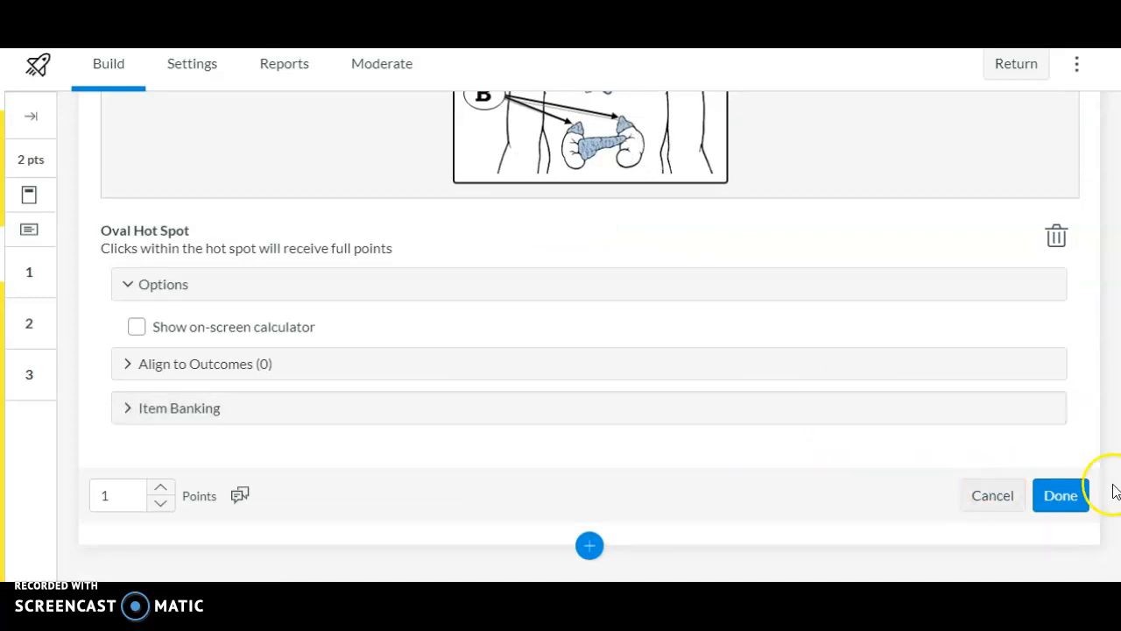
click(1073, 508)
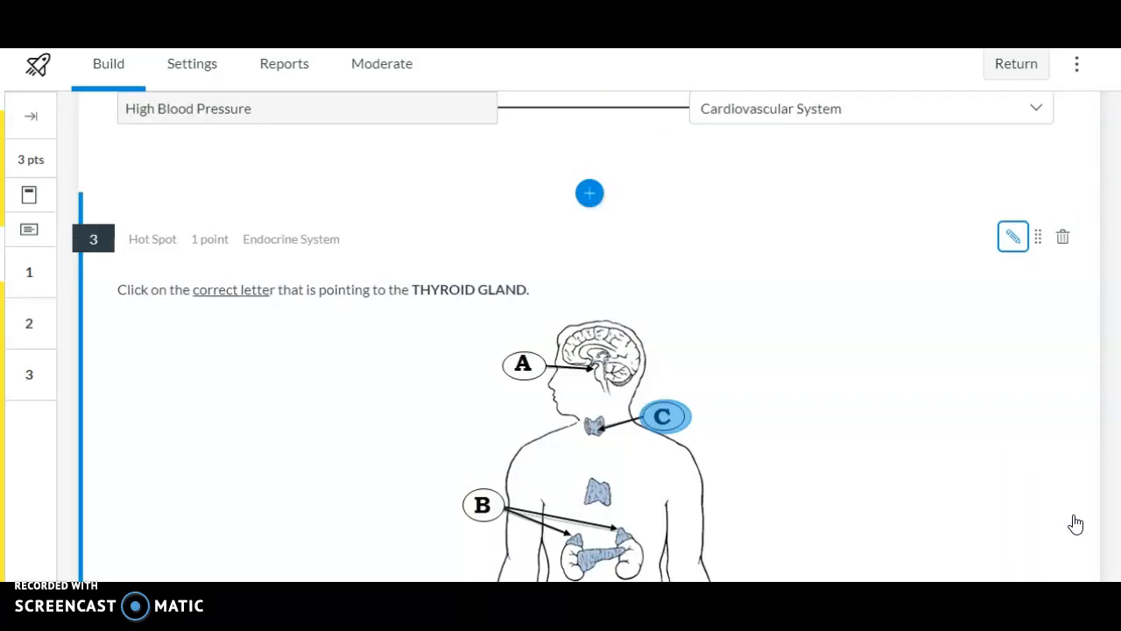
click(1075, 518)
click(854, 447)
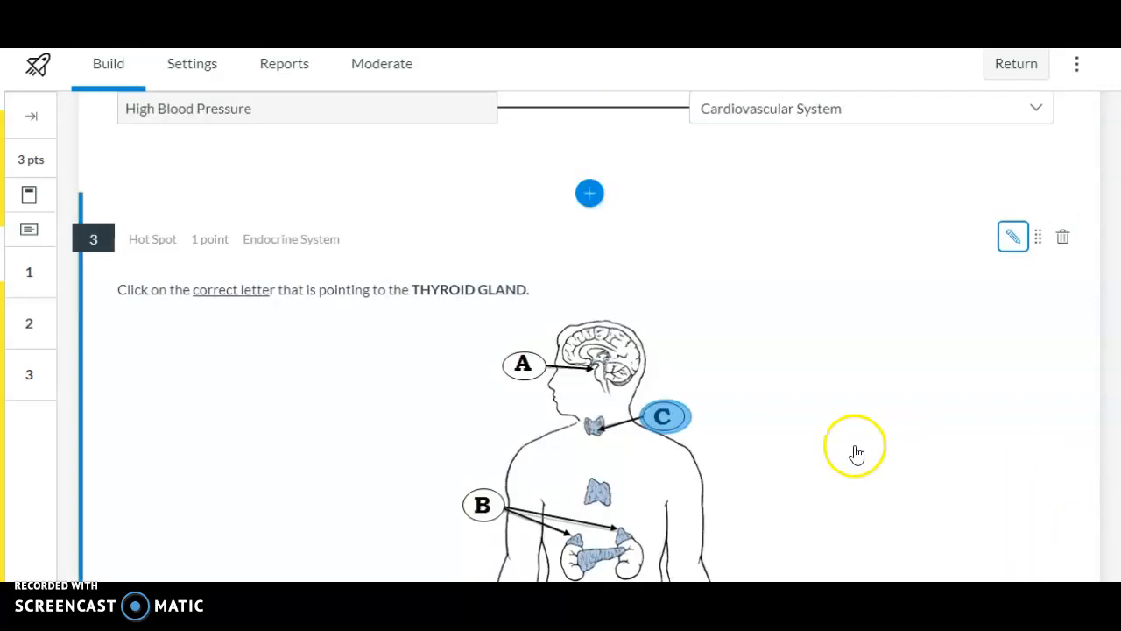
scroll(589, 350, down, 2)
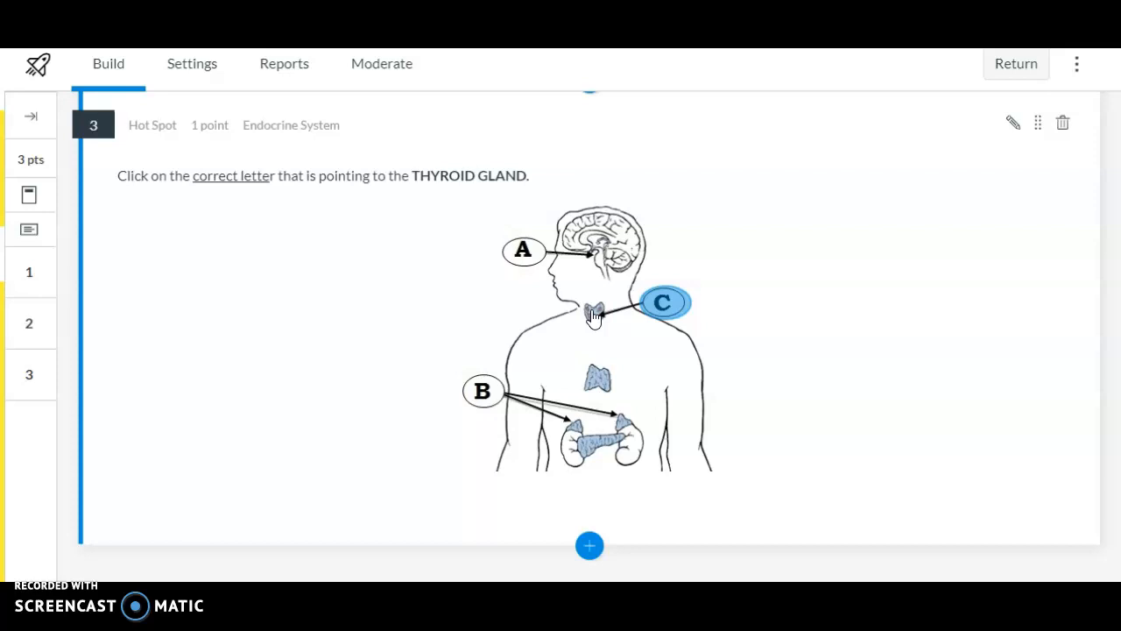
click(971, 332)
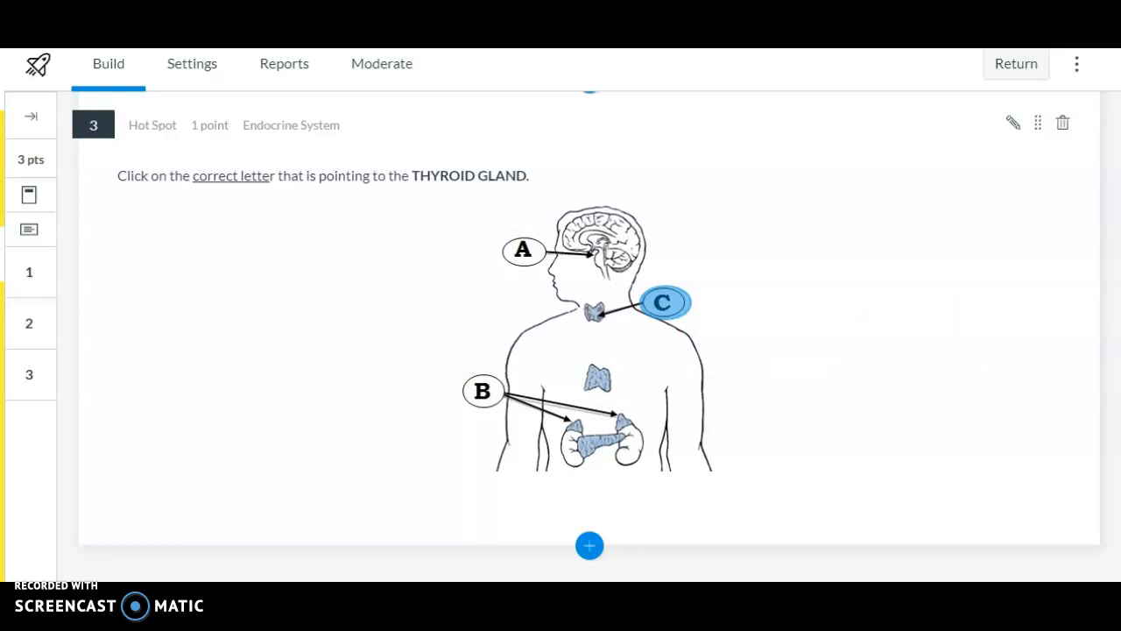
click(610, 282)
click(160, 132)
Add a Categorization question titled Skeletal and Muscular System with Muscles (Biceps Femoris, Deltoid, Latissimus Dorsi) and Bones (Fibula, Metatarsal, Scapula), and finish editing it.
click(592, 551)
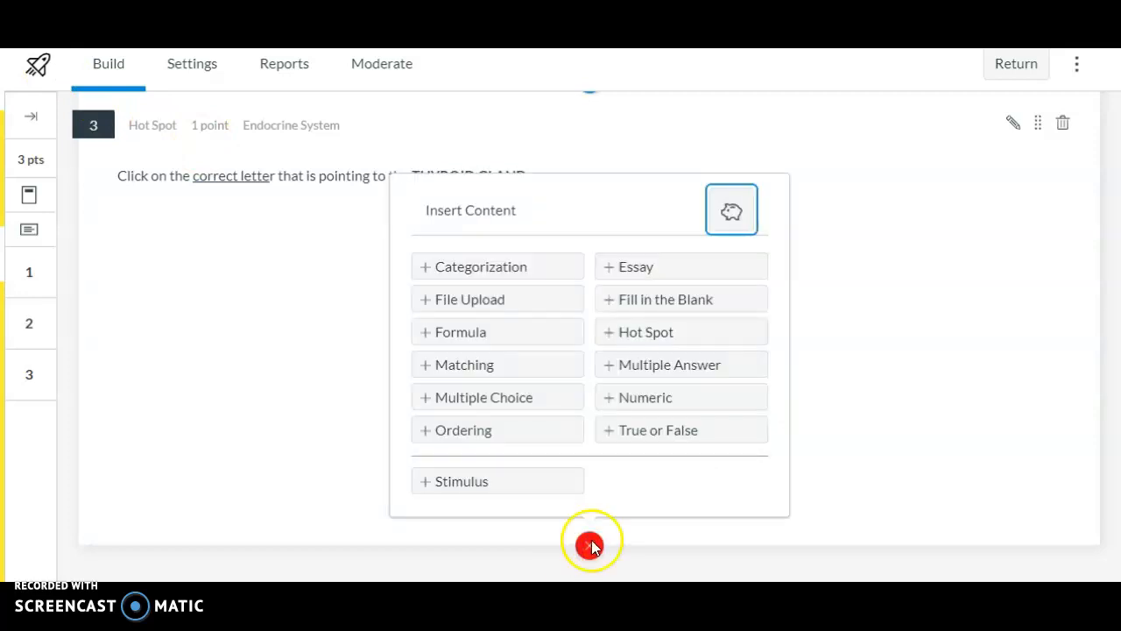
click(475, 268)
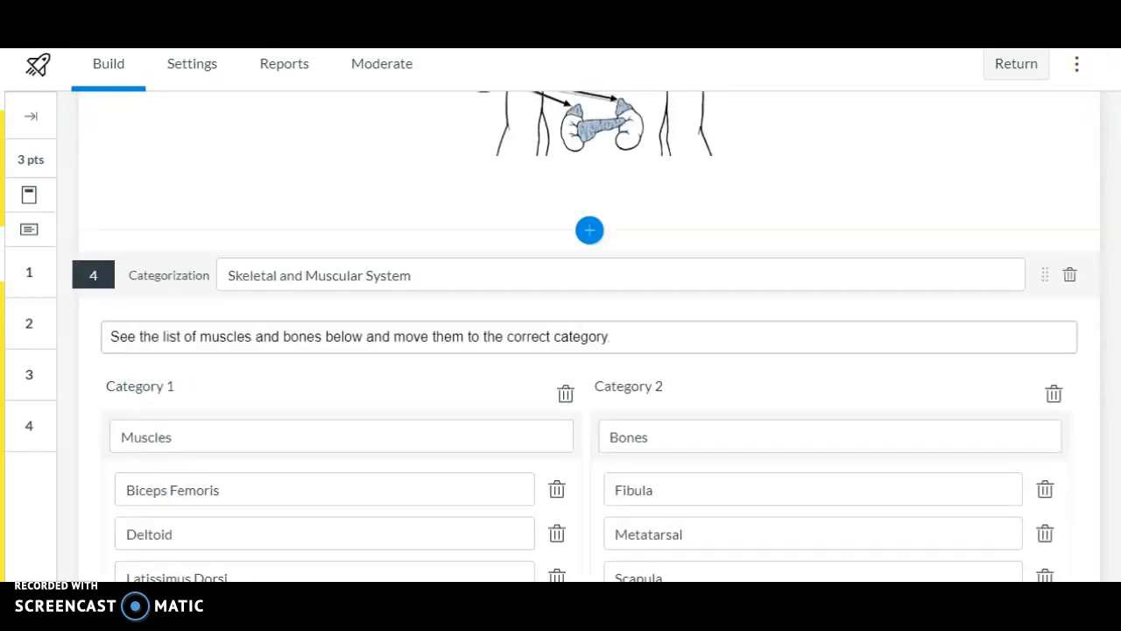
scroll(585, 336, down, 4)
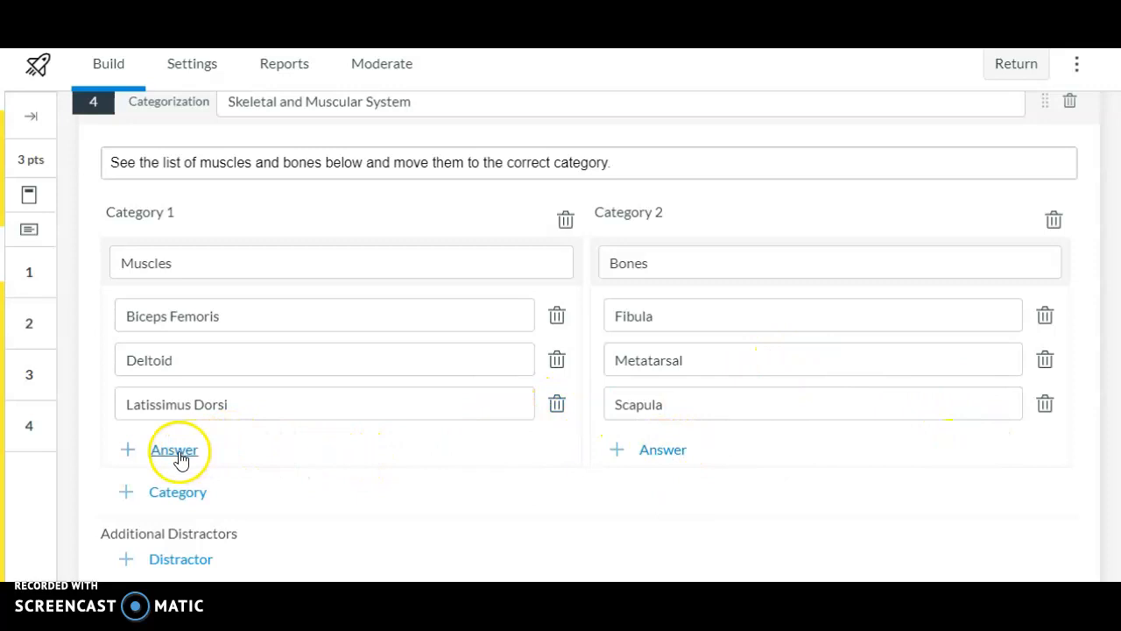
scroll(496, 443, down, 2)
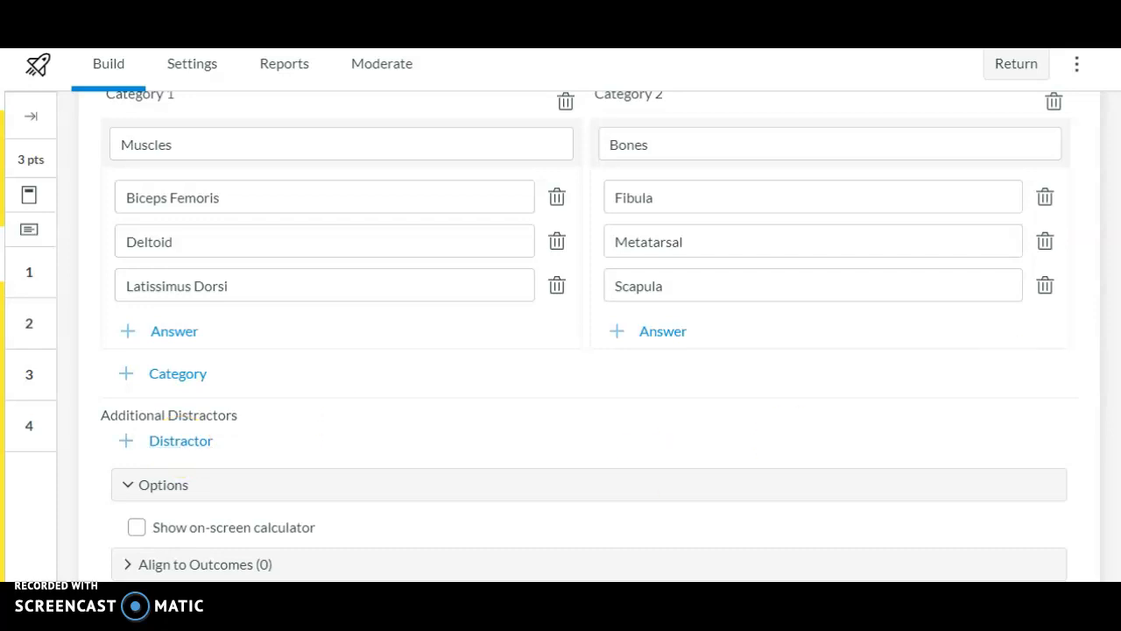
scroll(595, 426, down, 2)
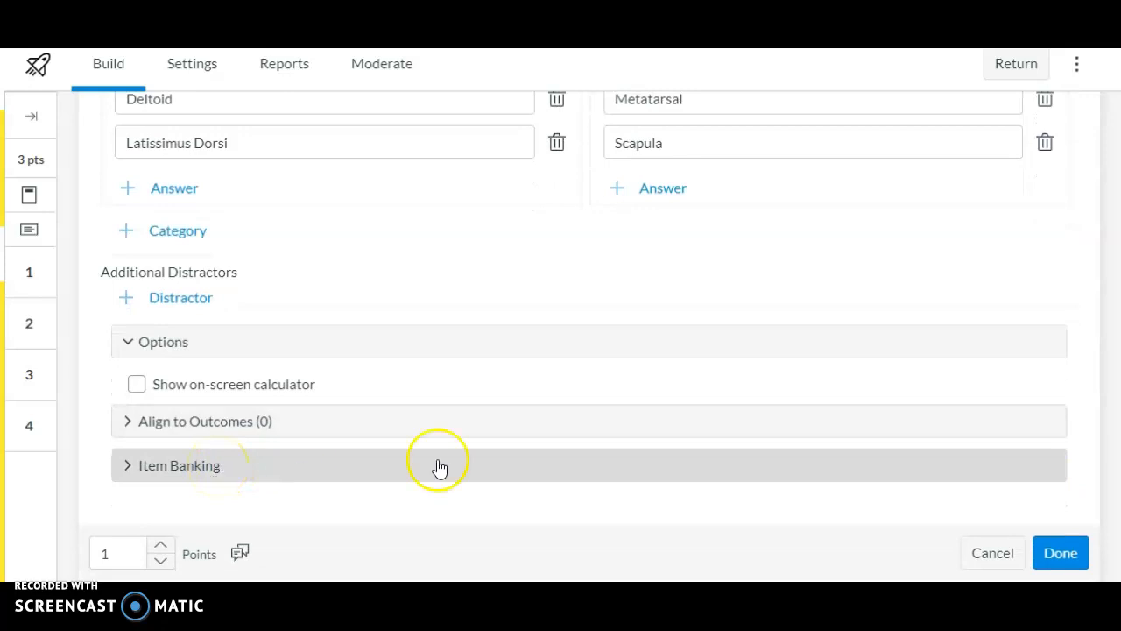
click(1065, 557)
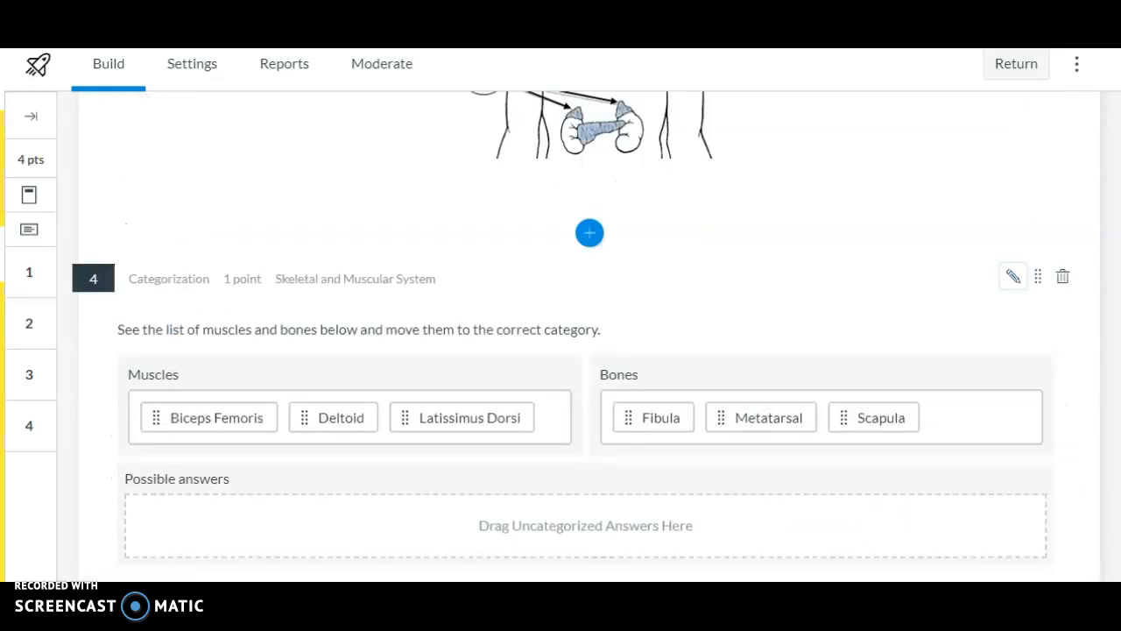
Add a Fill in the Blank question titled Cardiovascular System with the statement "Arteries carry blood away from the heart." and make "away" the blank.
scroll(588, 351, down, 1)
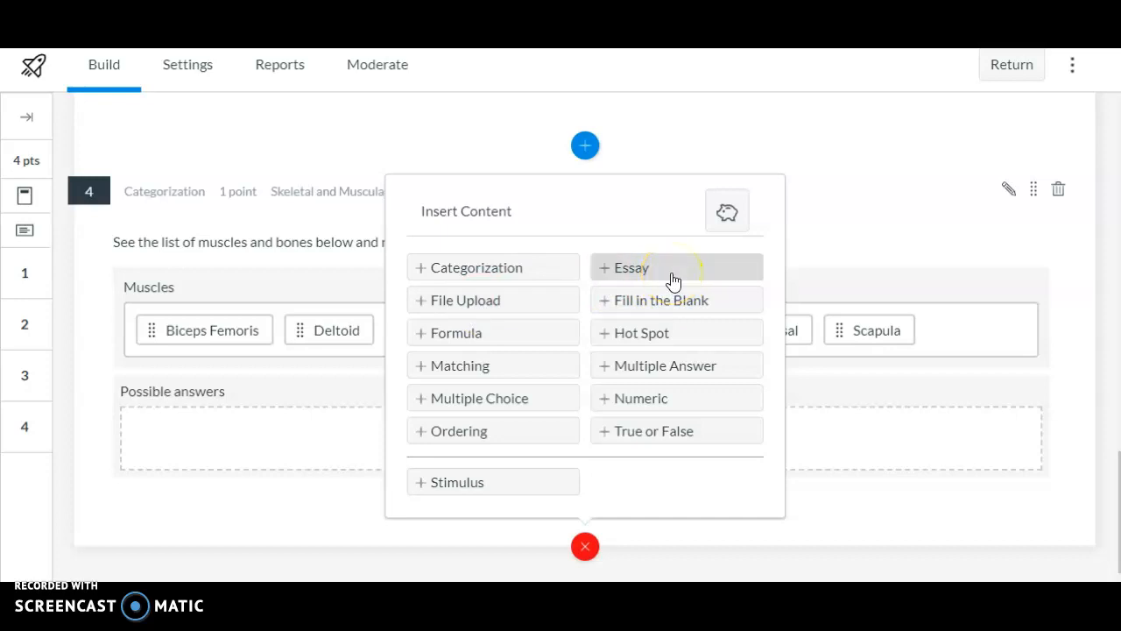
click(677, 306)
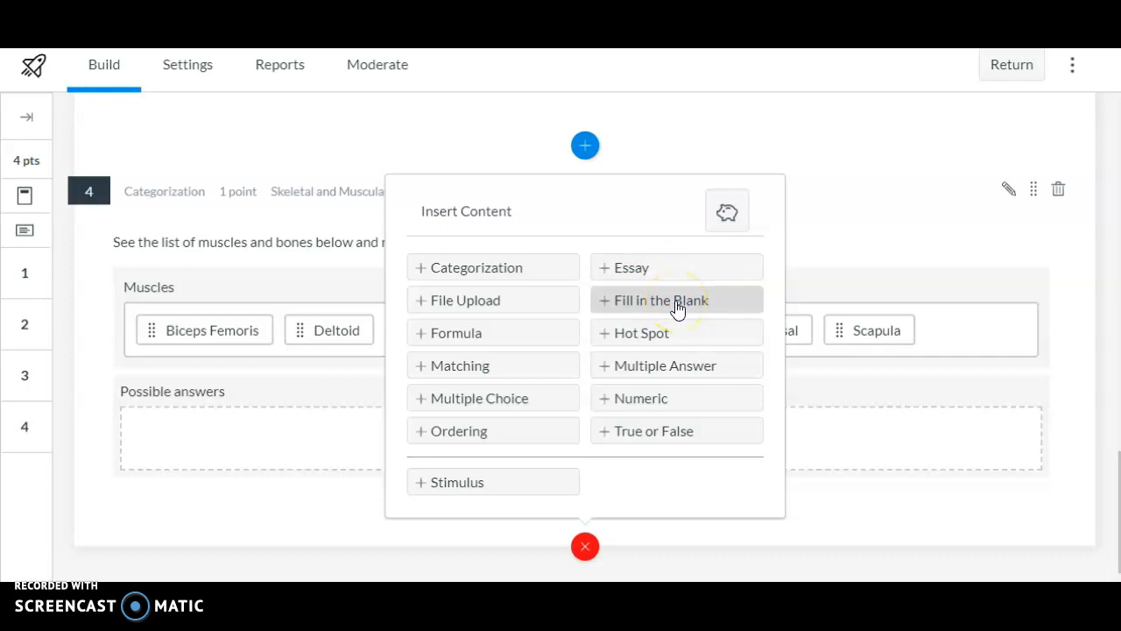
click(678, 307)
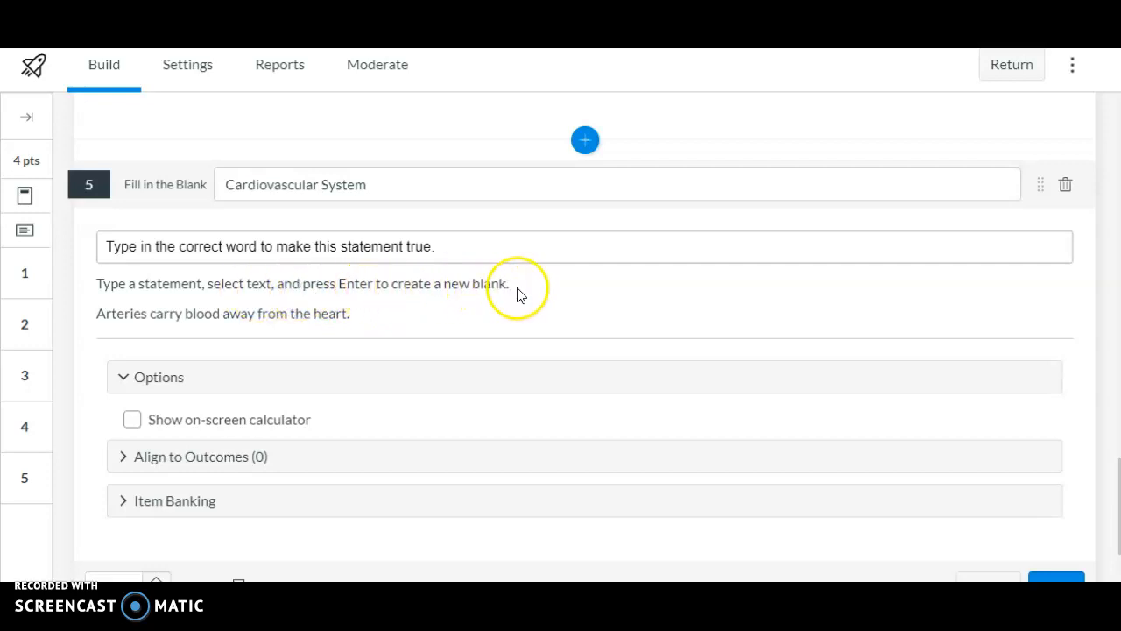
drag(256, 313, 224, 313)
click(166, 368)
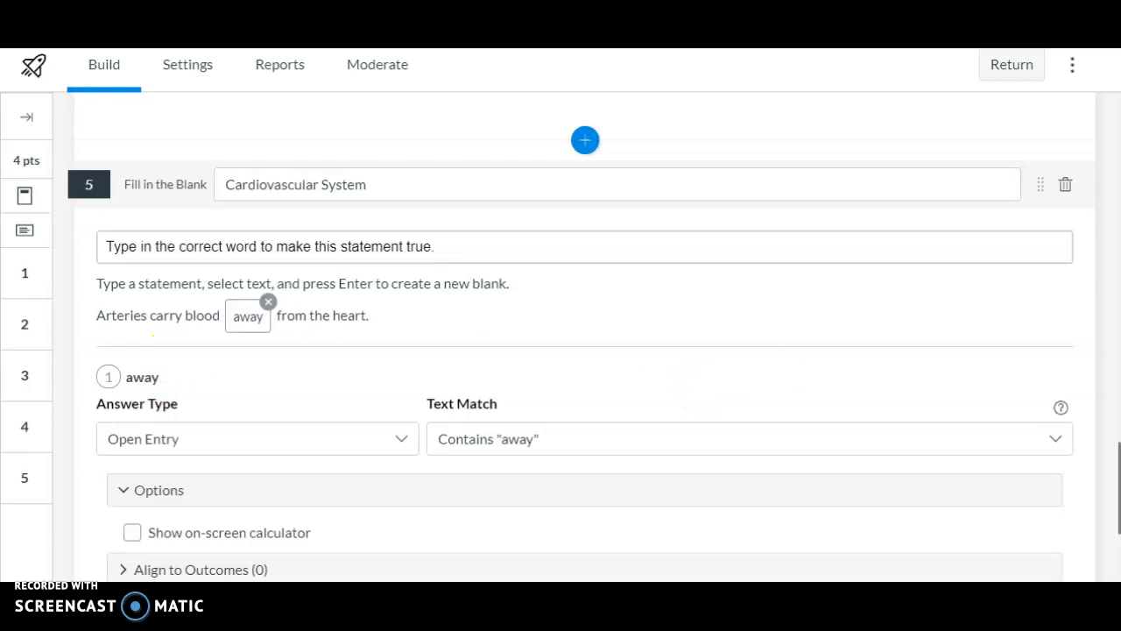
Set the blank's text match to Regular Expression Match with the expression "away" and finish editing the question.
scroll(585, 335, down, 1)
scroll(585, 335, down, 1)
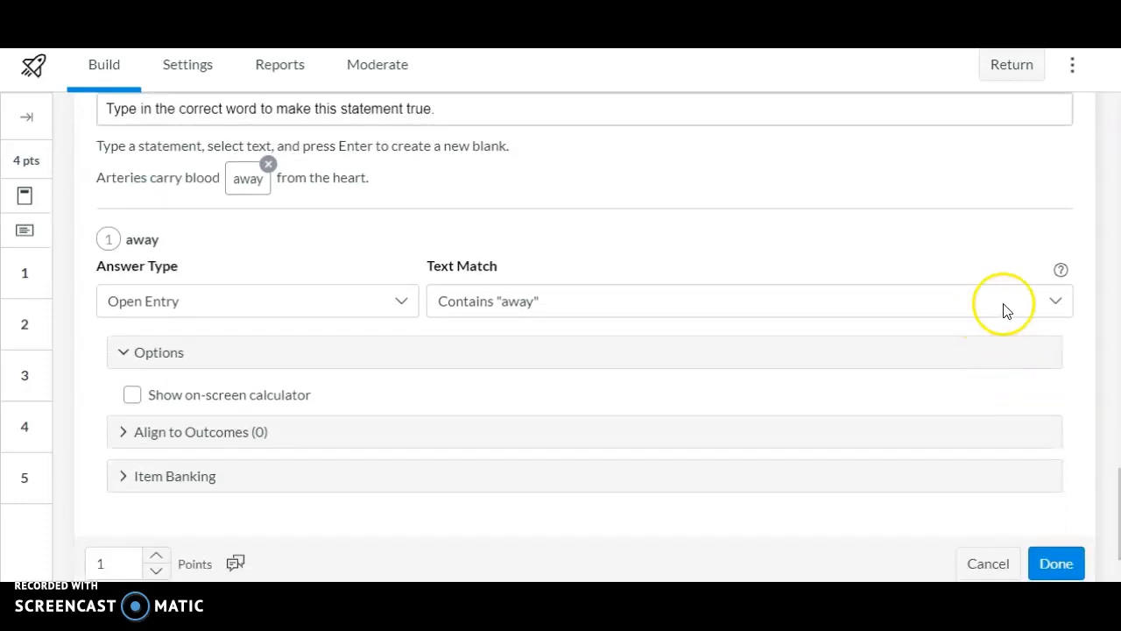
click(1056, 302)
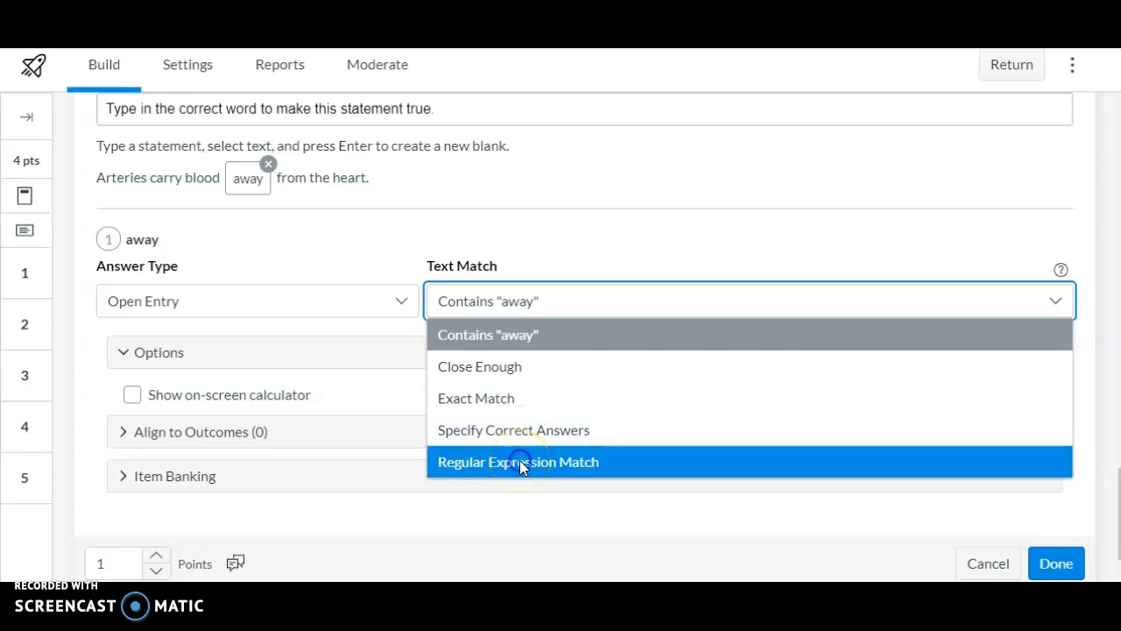
click(521, 464)
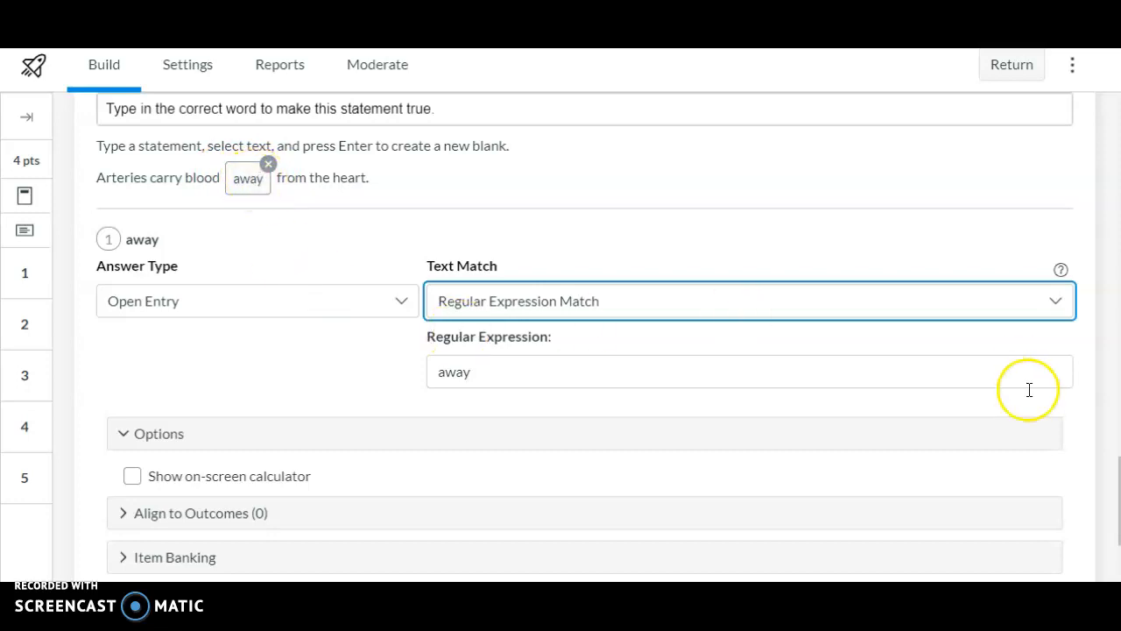
scroll(585, 333, down, 2)
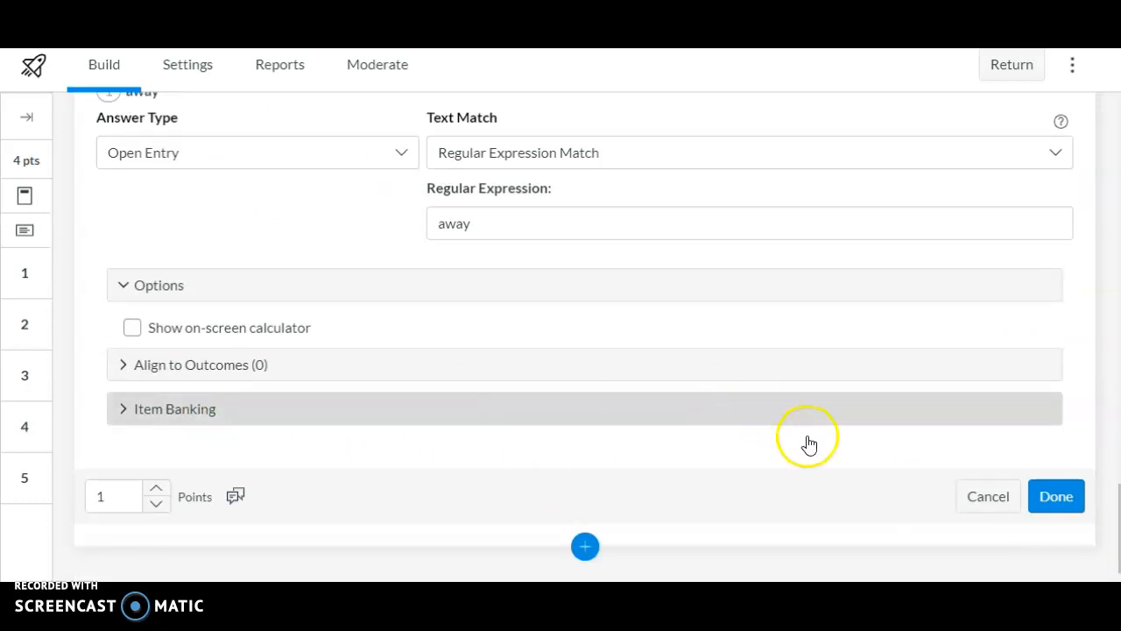
click(1060, 501)
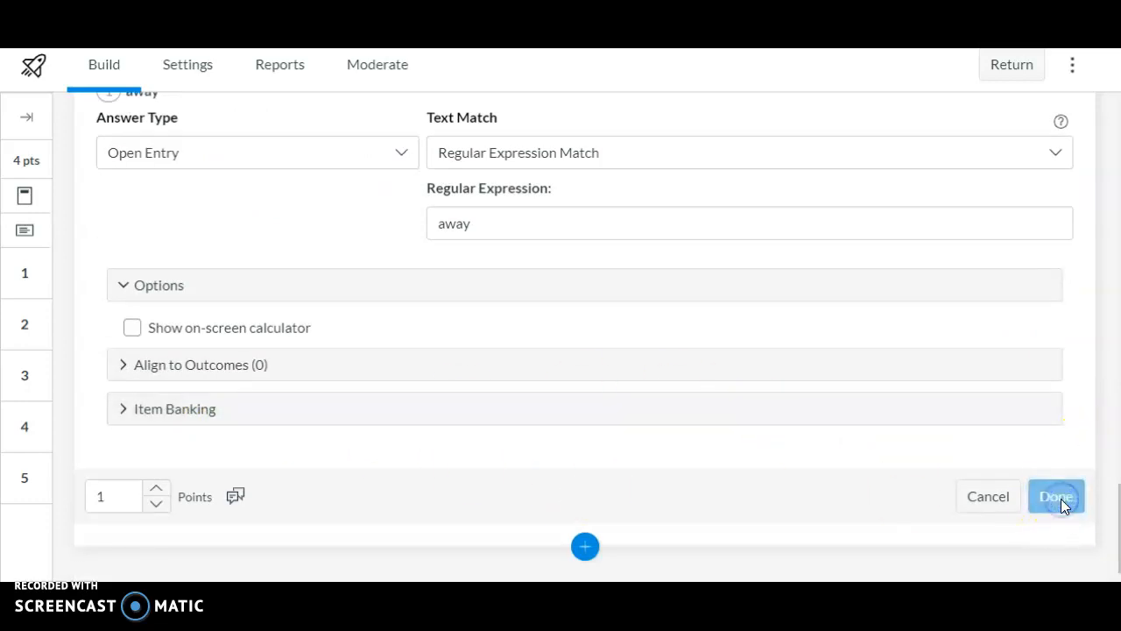
click(560, 465)
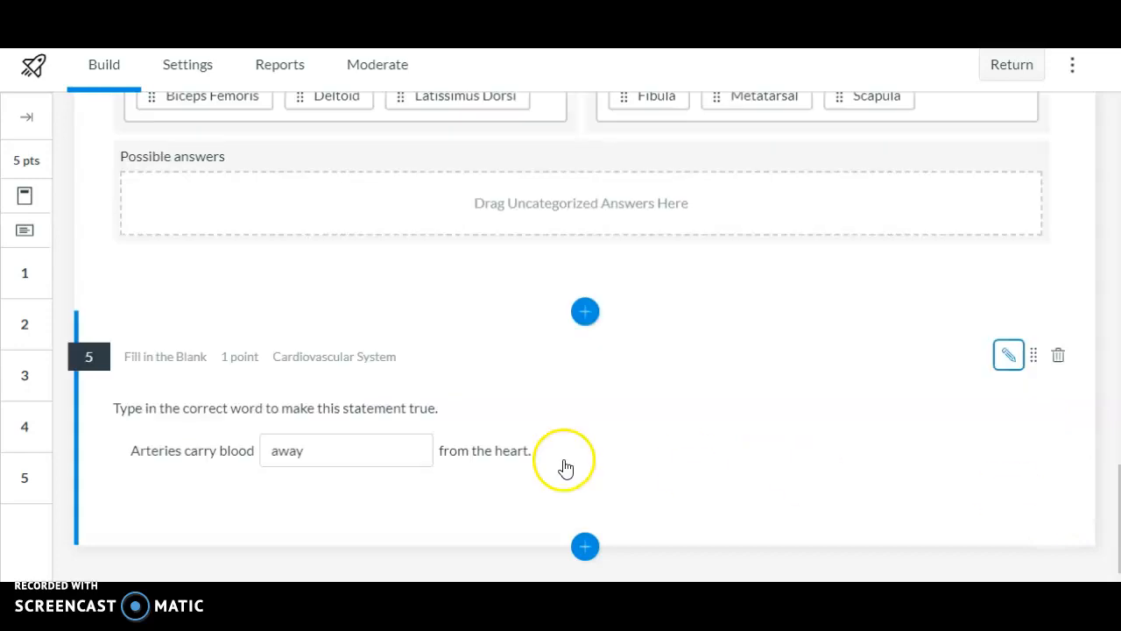
scroll(585, 332, up, 2)
scroll(585, 333, up, 15)
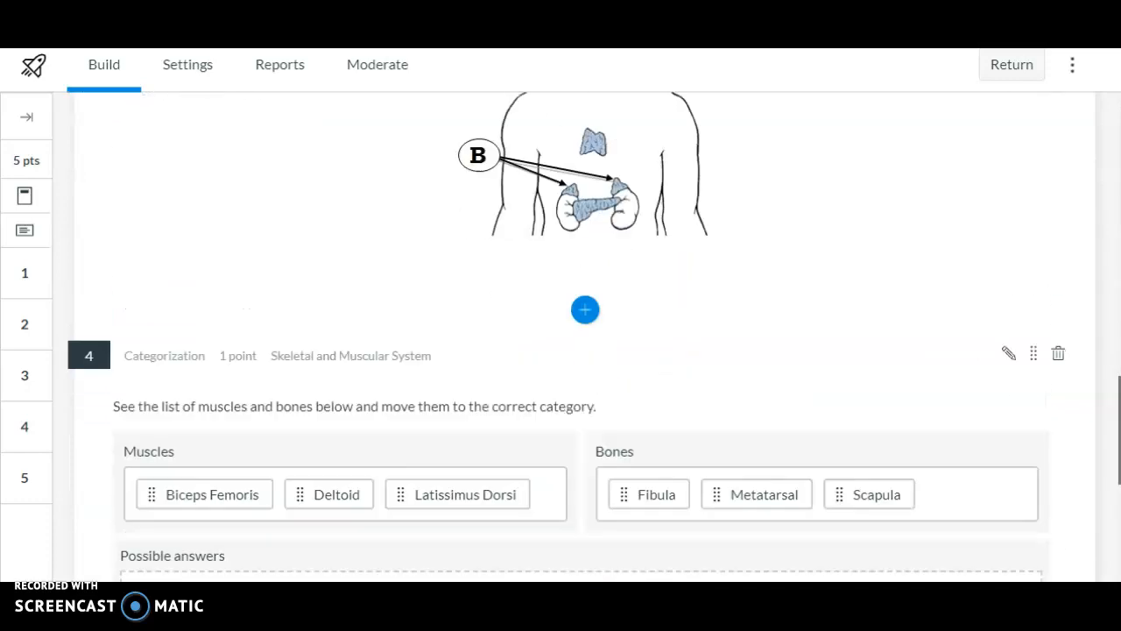
Look over the built questions in the Body Systems Quiz and open the quiz preview.
scroll(585, 333, up, 10)
scroll(585, 332, down, 6)
scroll(585, 333, down, 10)
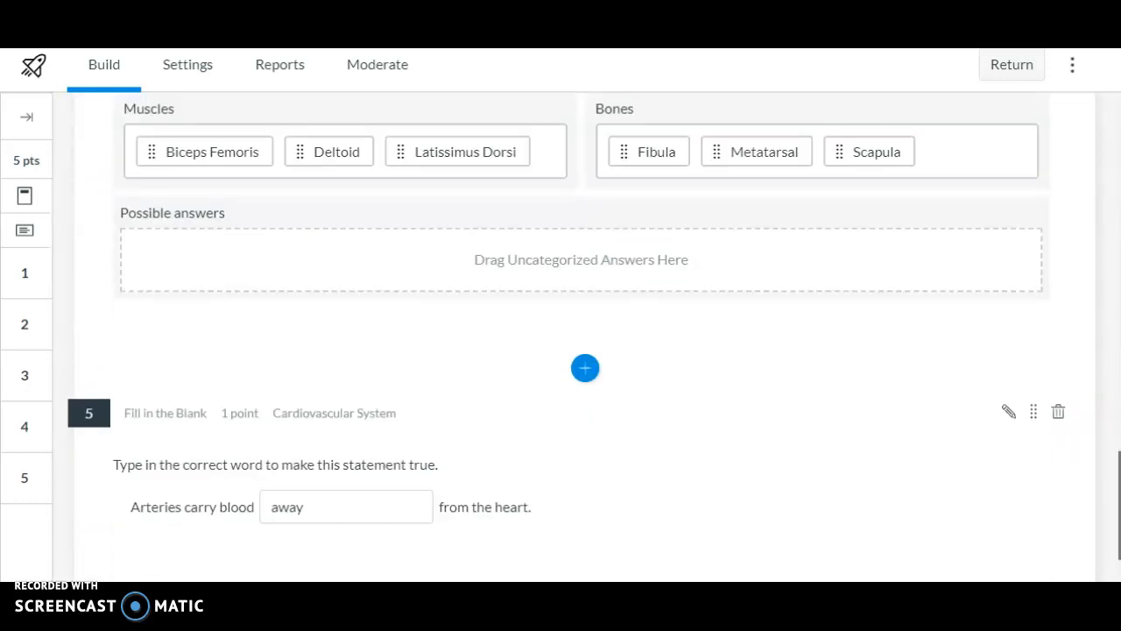
click(350, 321)
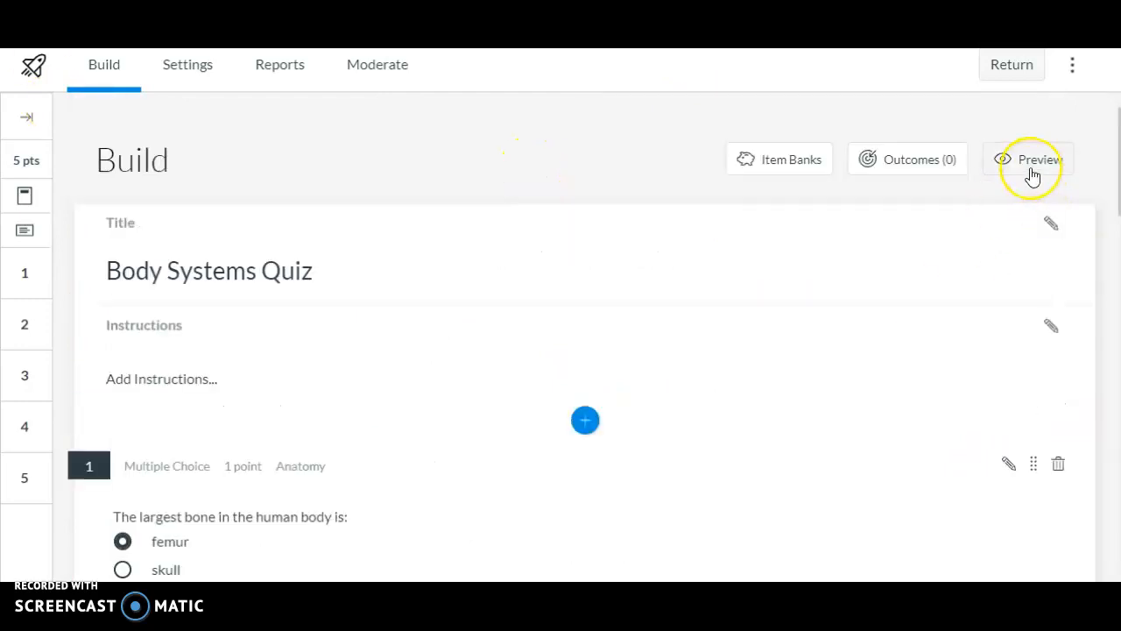
click(1032, 176)
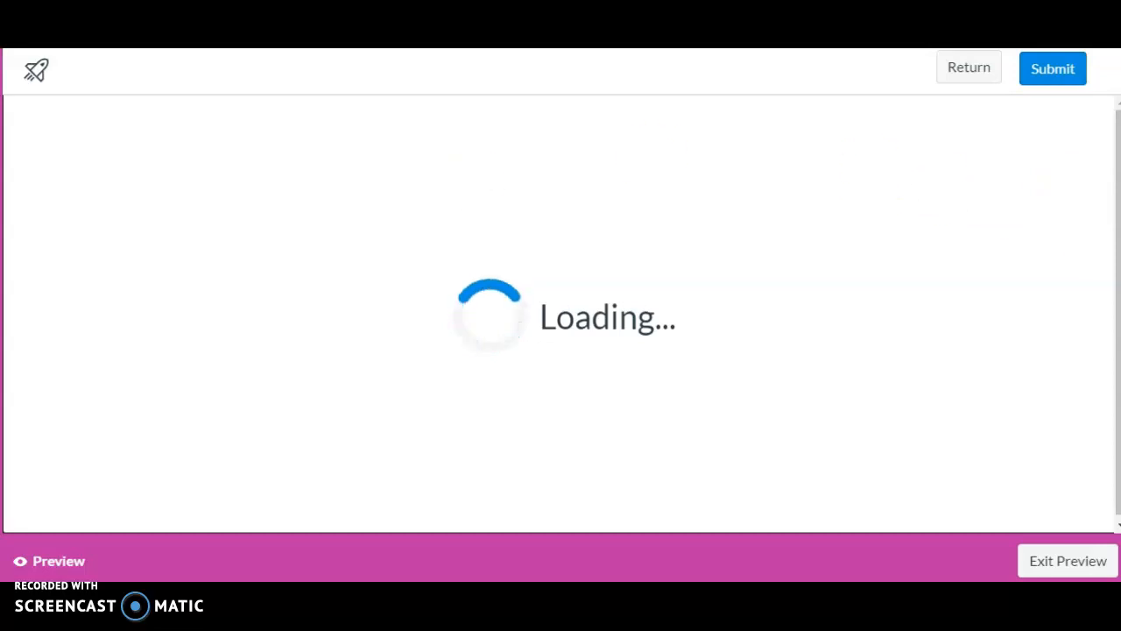
Examine the multiple choice and matching questions in the preview, including the answer choices for High Blood Pressure.
scroll(561, 324, down, 1)
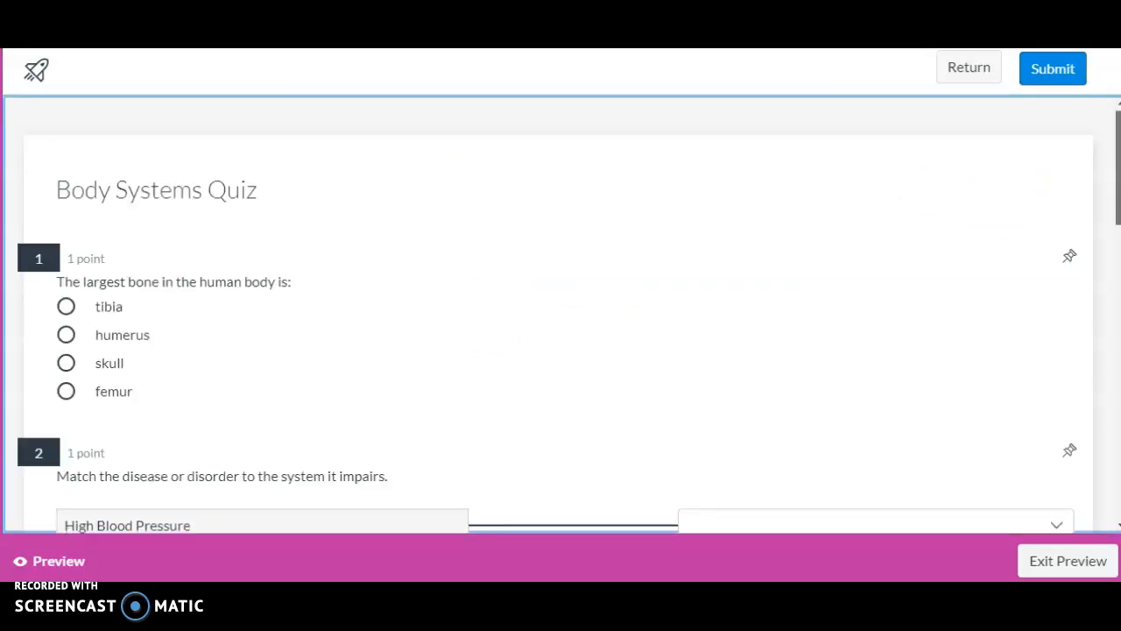
scroll(560, 315, down, 1)
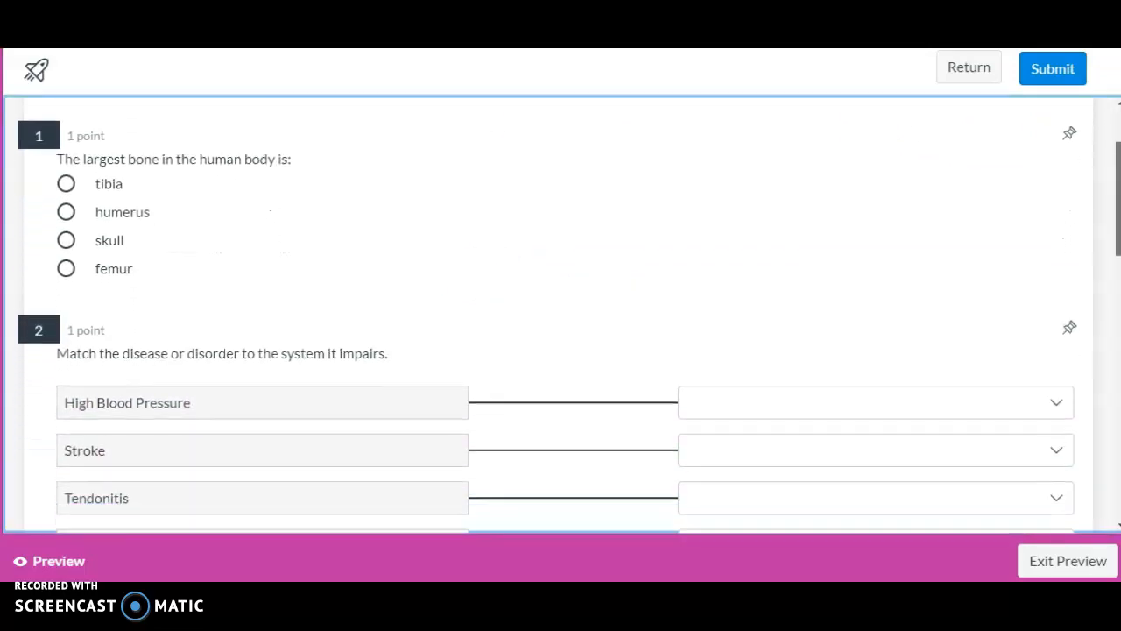
scroll(560, 315, up, 2)
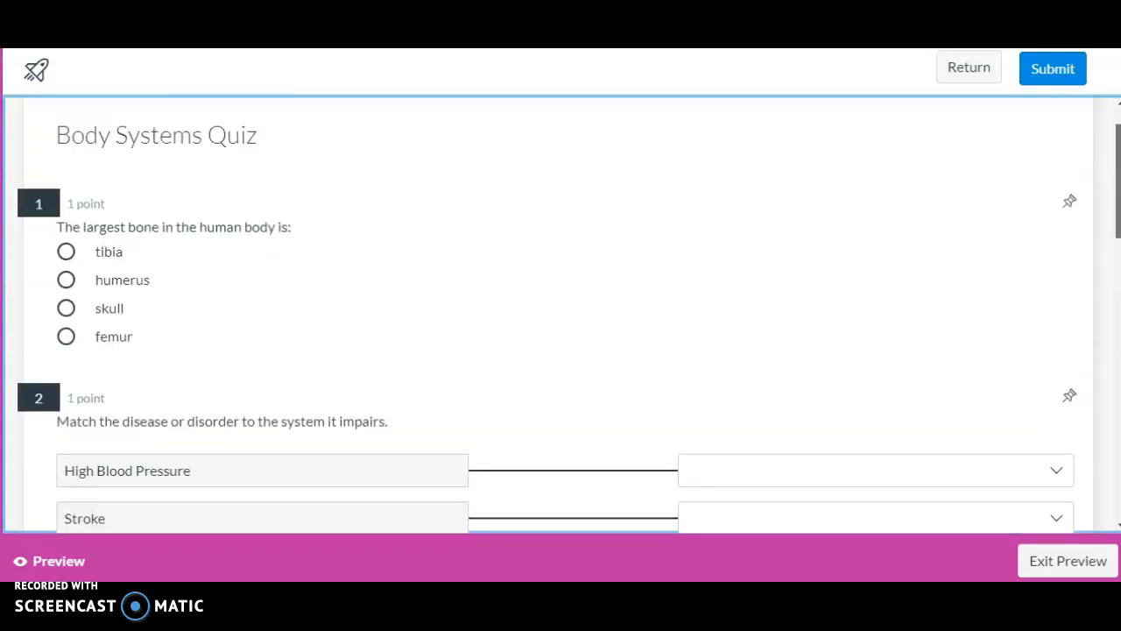
scroll(560, 316, down, 3)
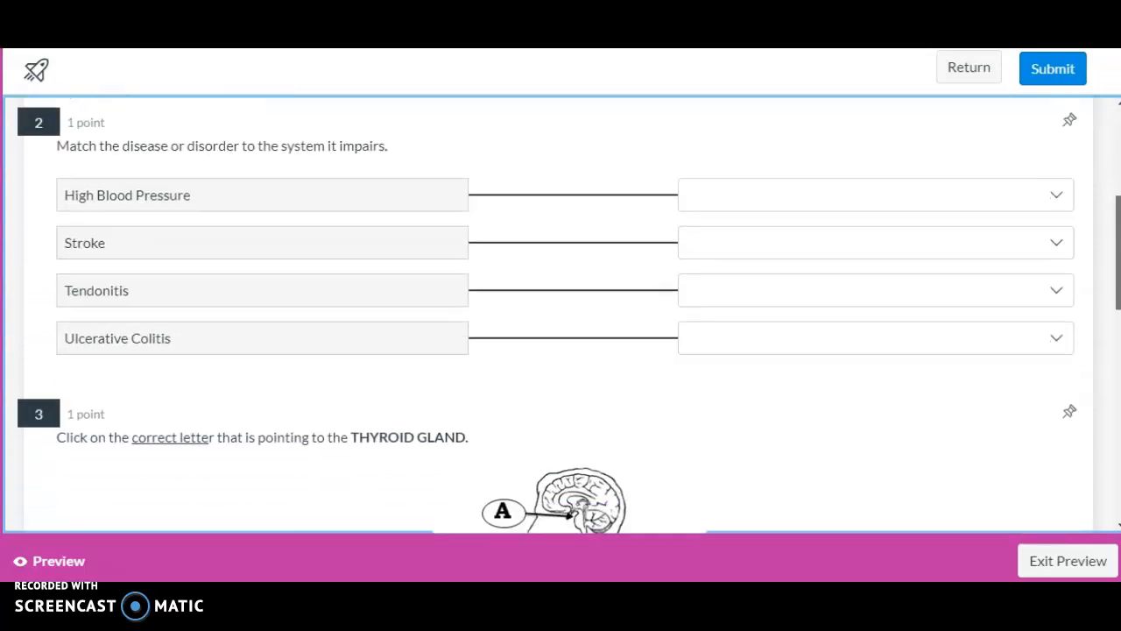
click(1022, 200)
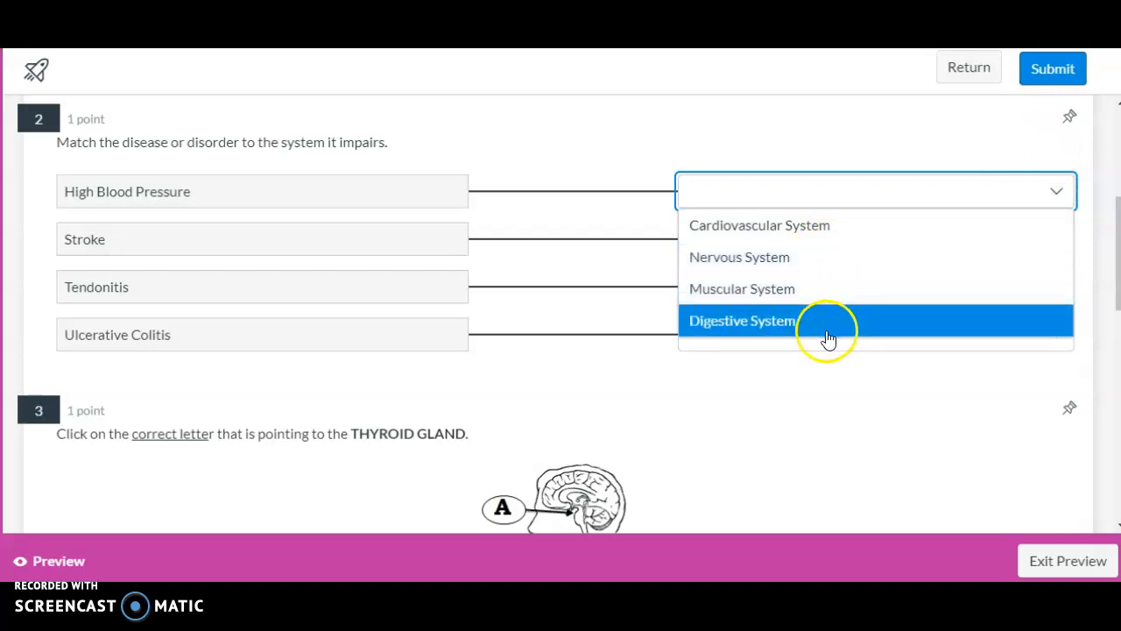
click(829, 135)
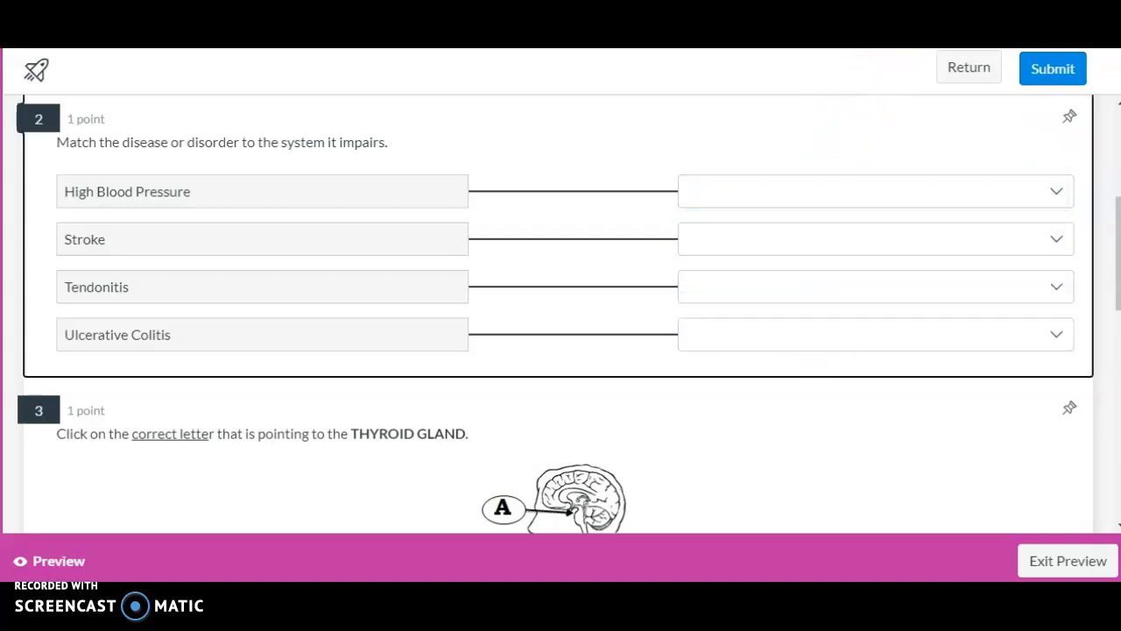
Examine the hot spot, categorization and fill-in-the-blank questions in the preview and try picking up the Deltoid answer.
scroll(560, 315, down, 3)
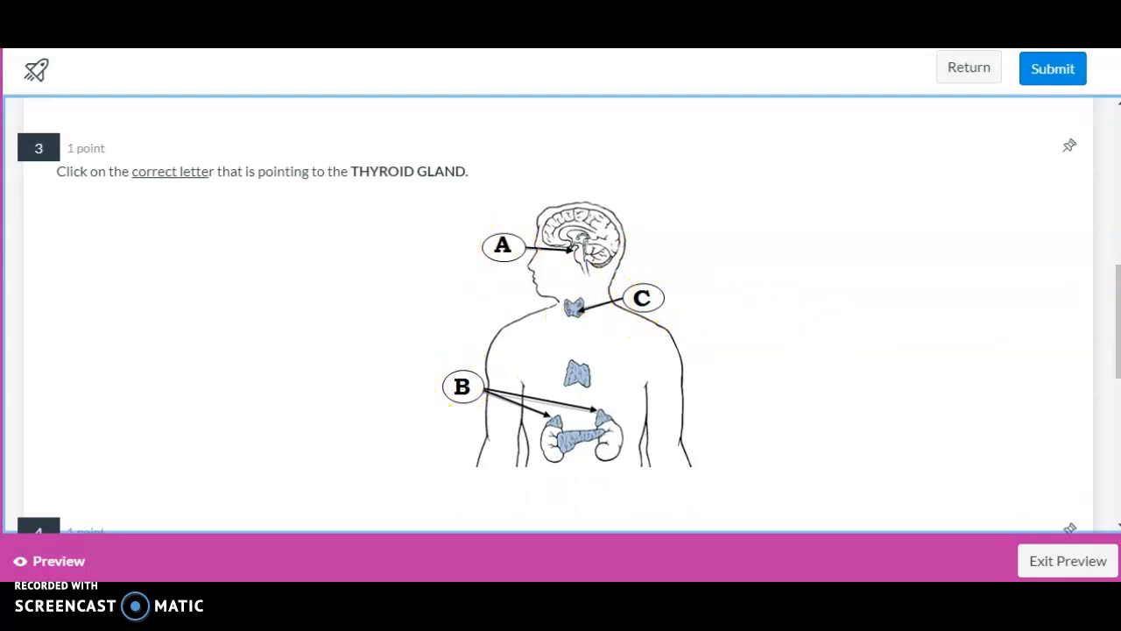
scroll(827, 335, down, 4)
scroll(592, 429, down, 1)
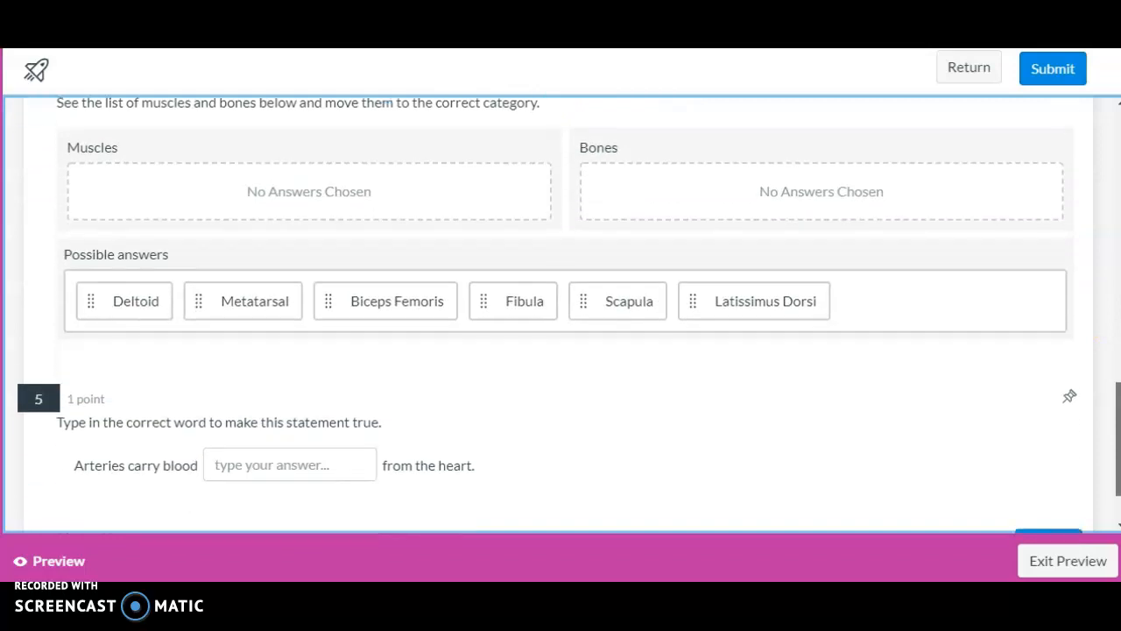
scroll(591, 429, up, 1)
mouse_move(138, 363)
mouse_down()
mouse_move(137, 300)
mouse_move(166, 258)
mouse_move(138, 358)
mouse_up()
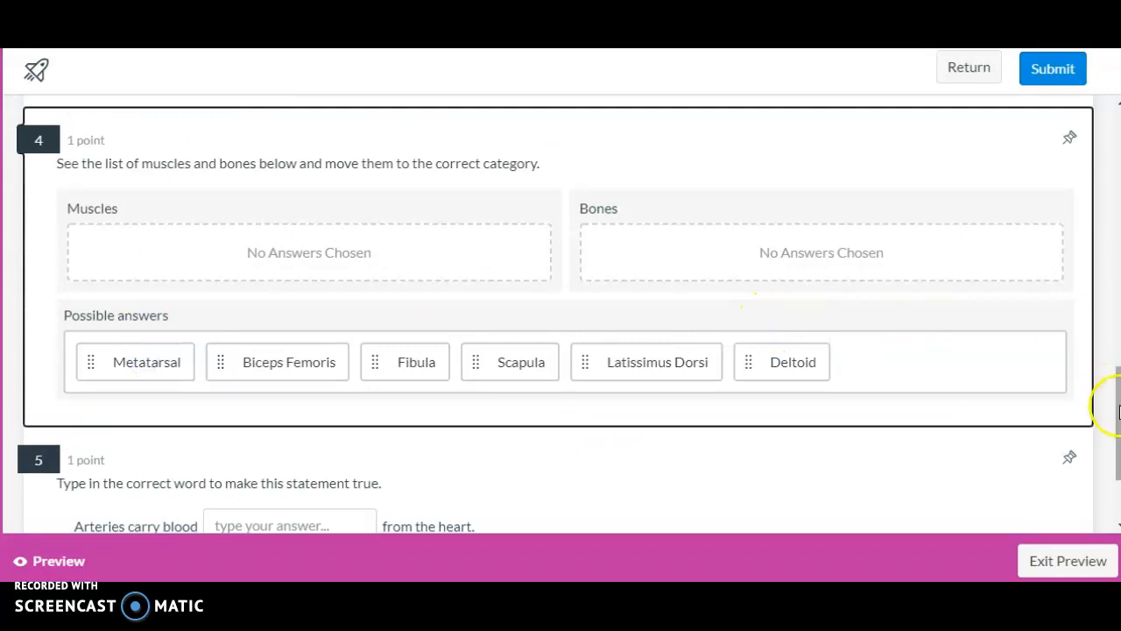
scroll(569, 315, down, 2)
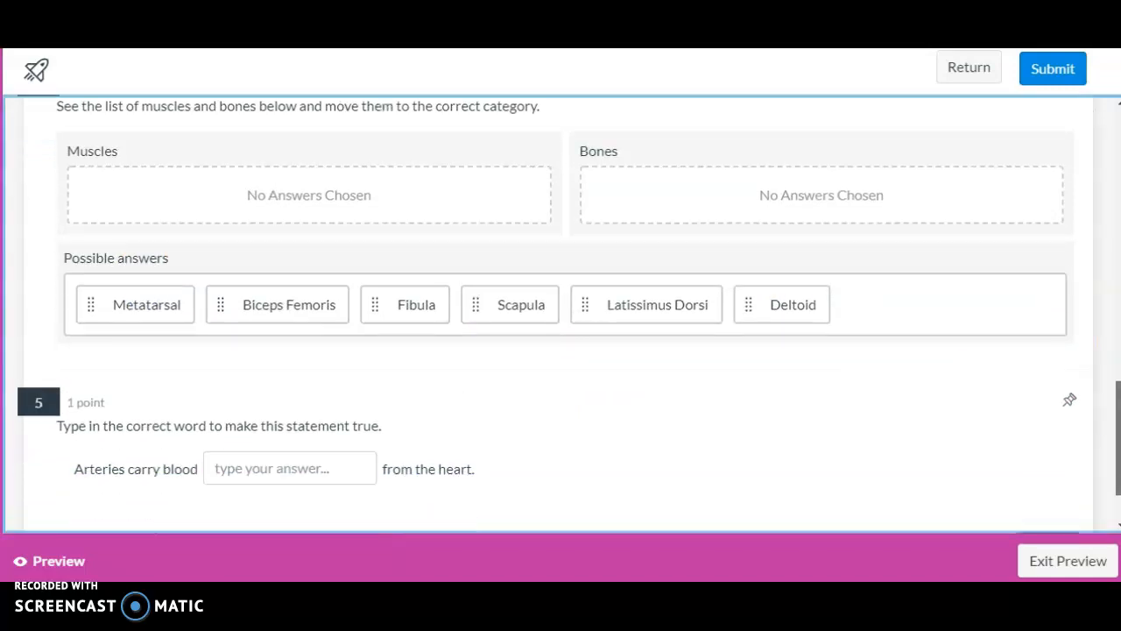
click(288, 394)
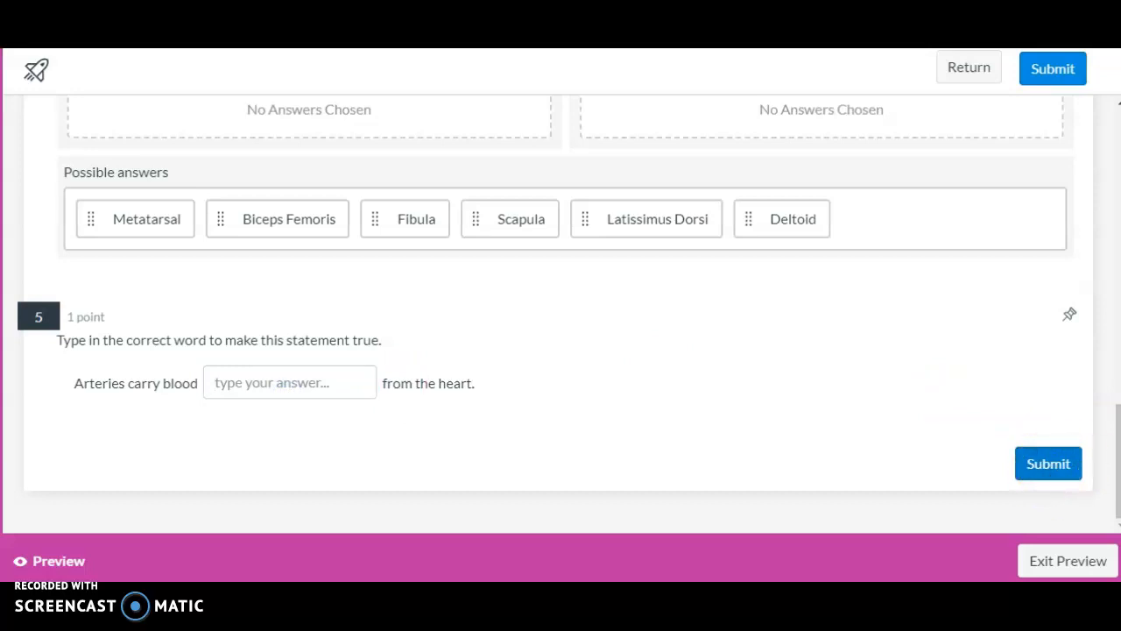
drag(1118, 461, 1118, 165)
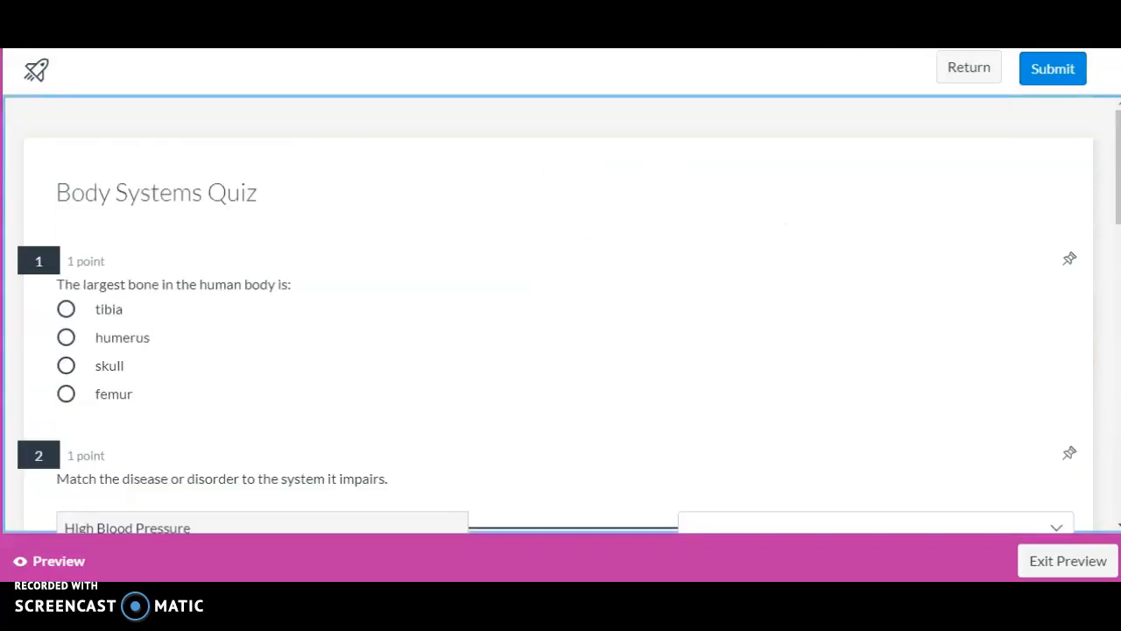
Leave the preview, reopen the Body Systems Quiz and turn on Shuffle questions and Shuffle answers in its settings.
click(975, 70)
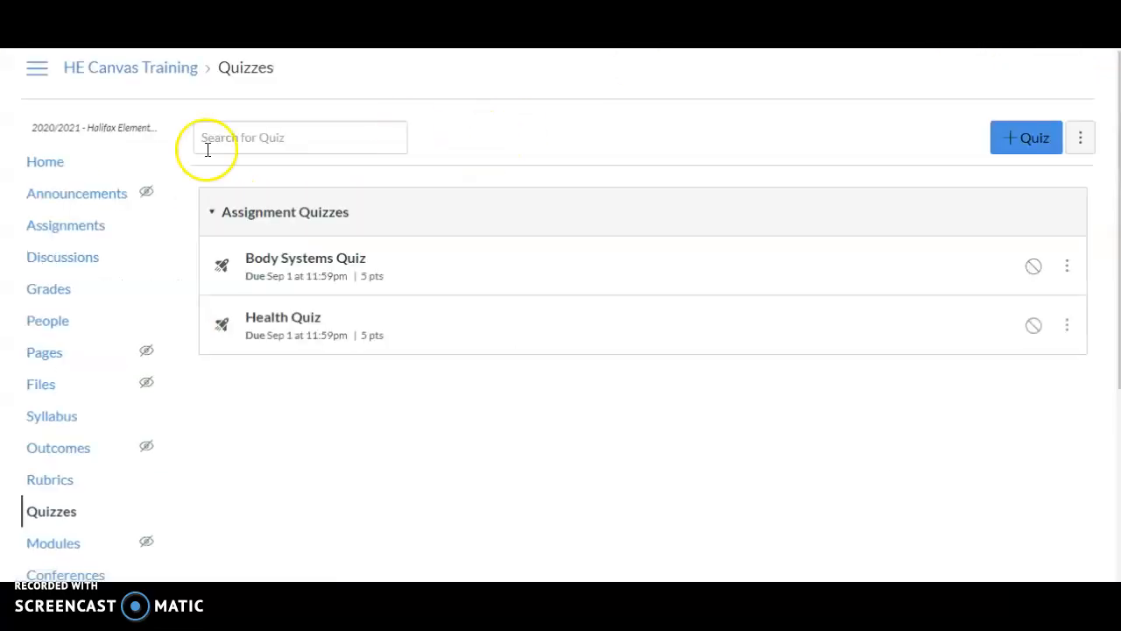
click(298, 265)
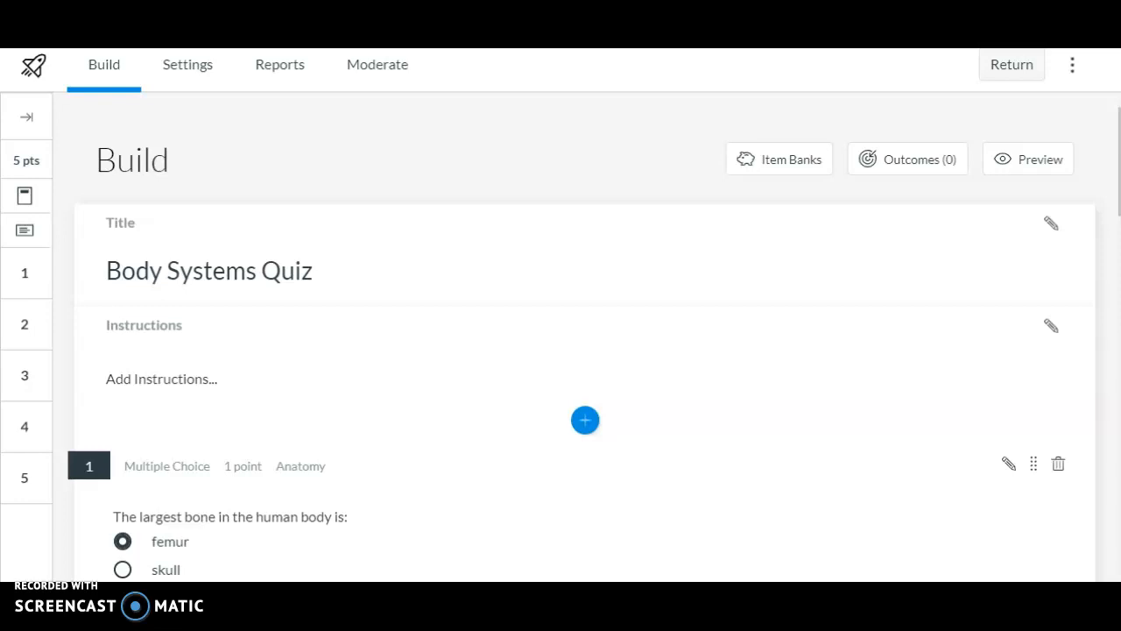
click(199, 69)
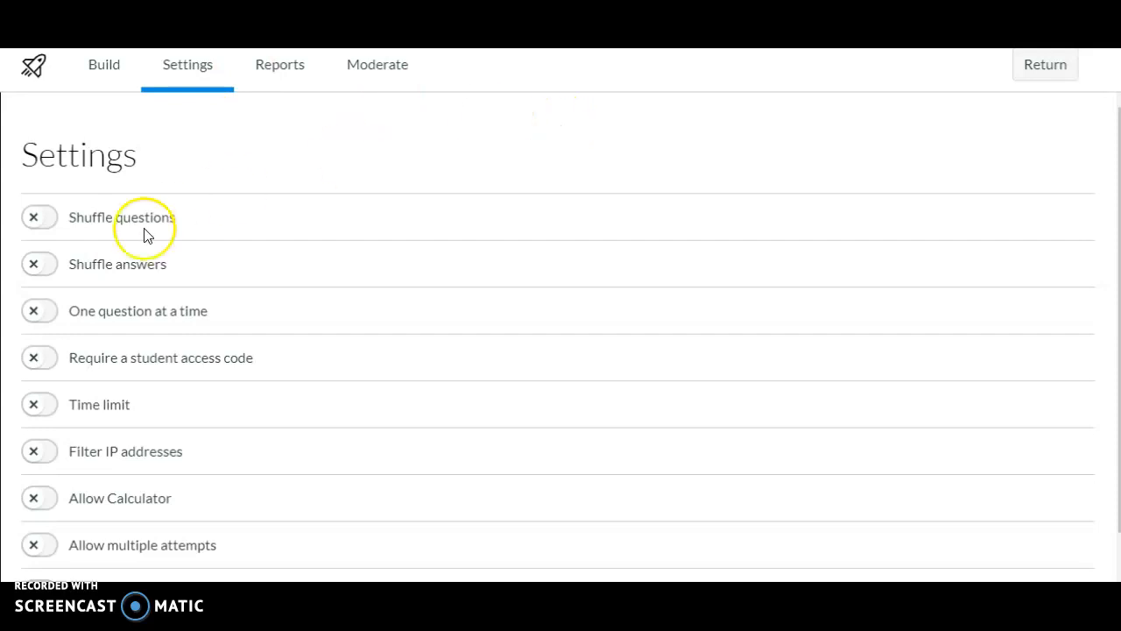
click(44, 228)
click(39, 262)
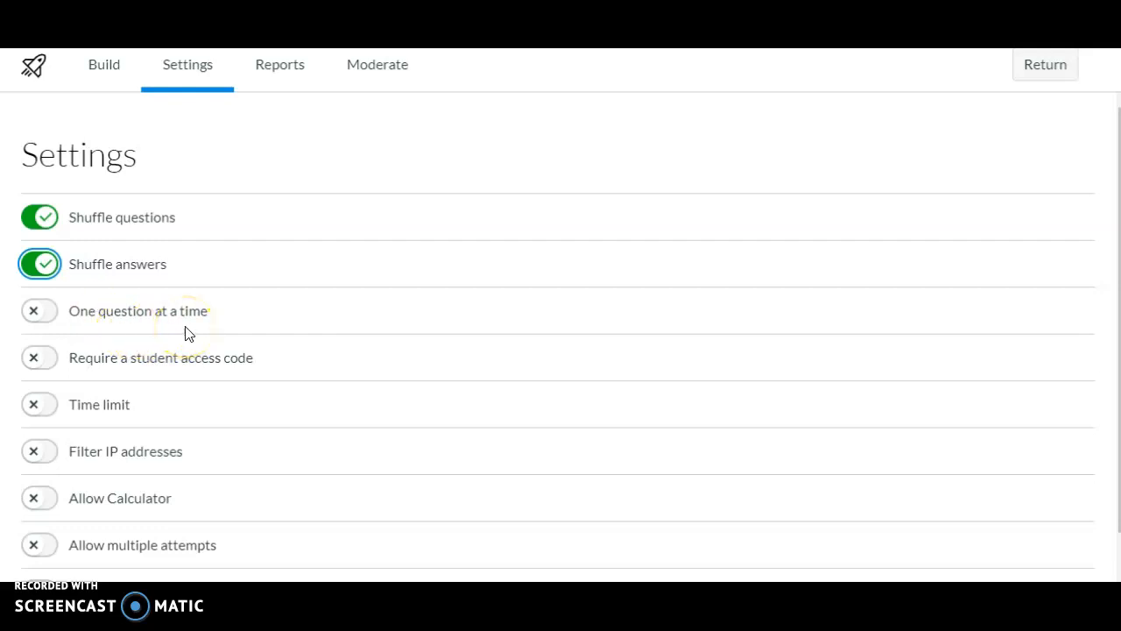
Allow multiple attempts, with the Highest score kept and Unlimited allowed attempts.
scroll(185, 333, down, 2)
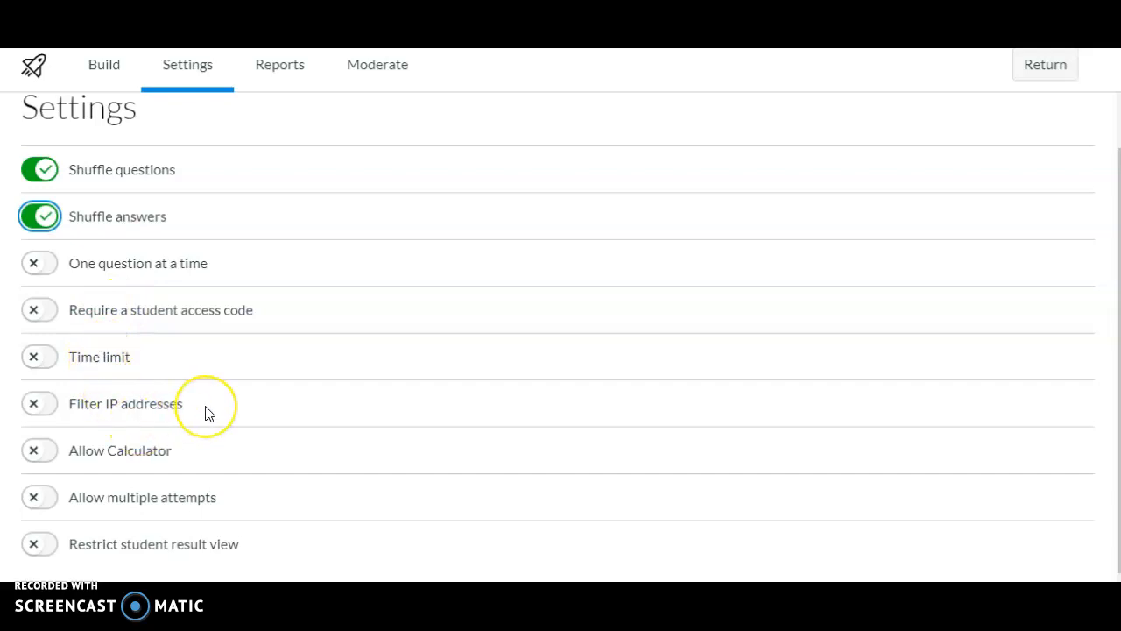
scroll(209, 413, up, 1)
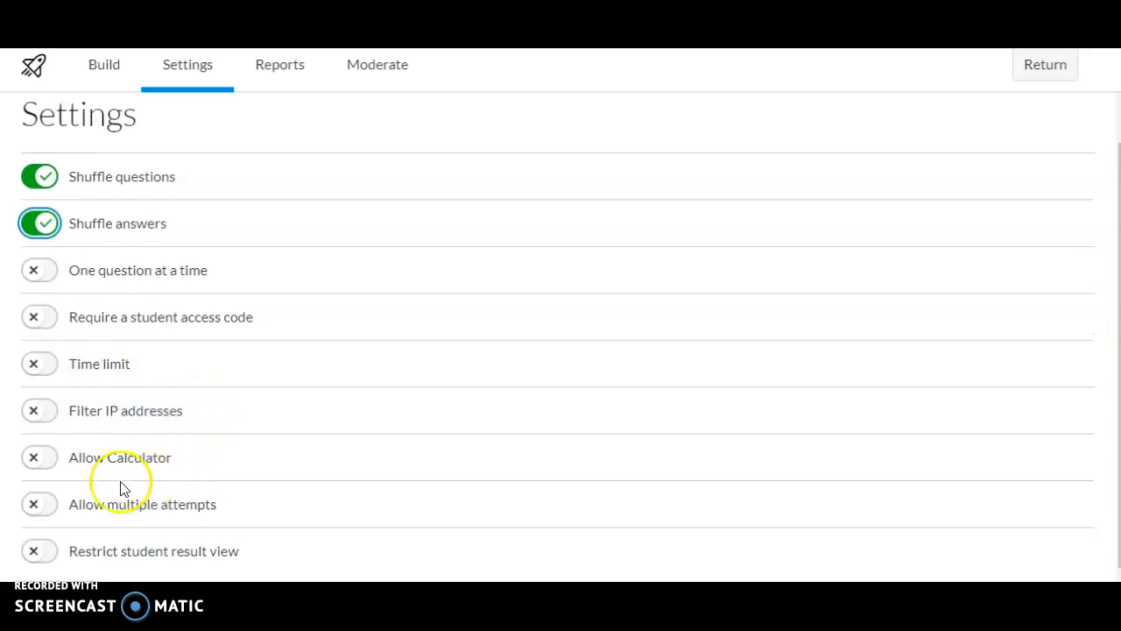
click(49, 515)
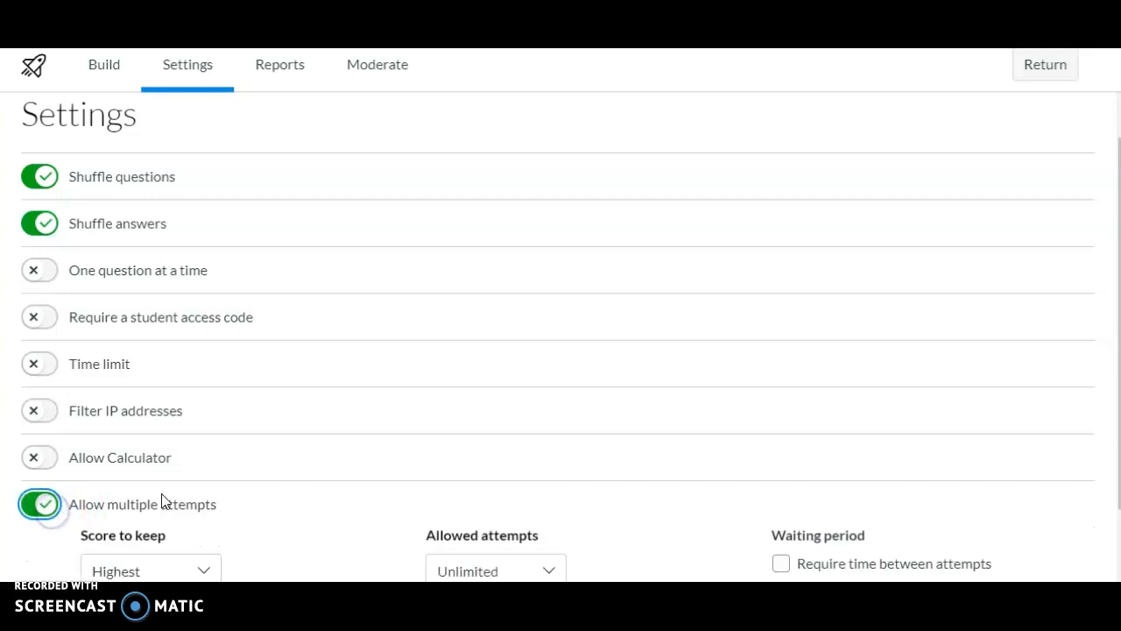
scroll(608, 438, down, 1)
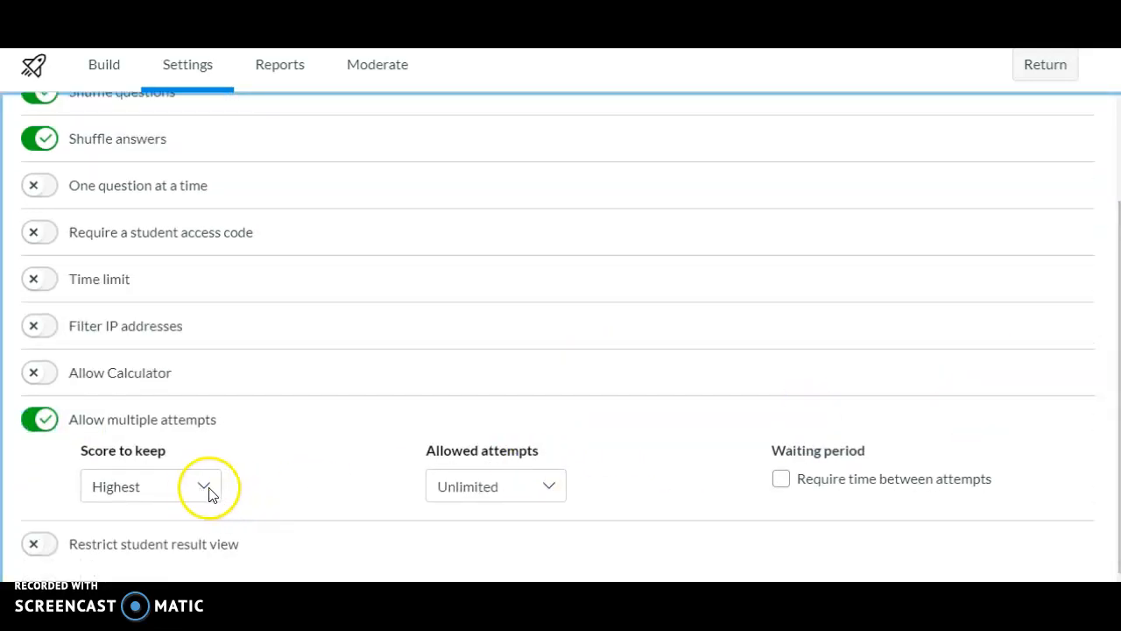
click(528, 491)
click(529, 489)
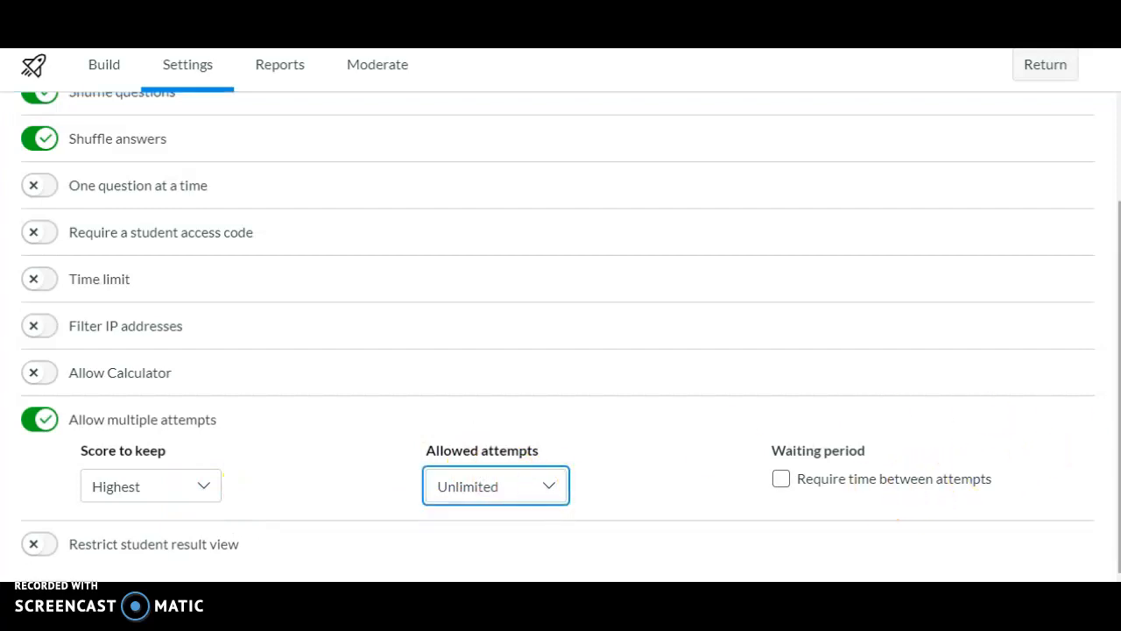
click(1119, 438)
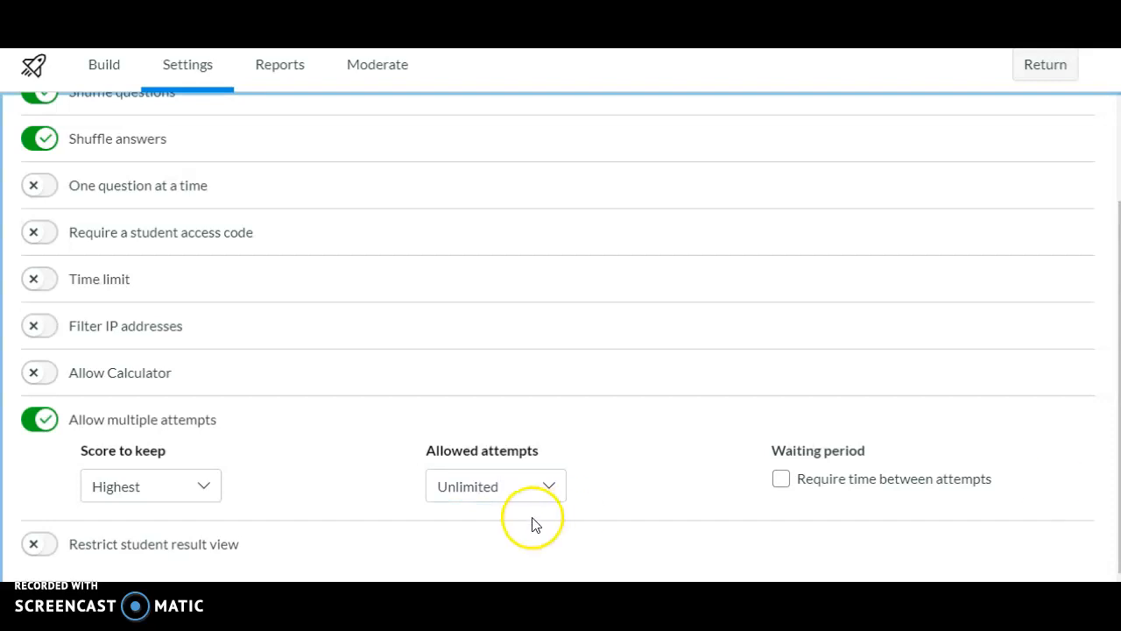
Restrict the student result view to show items and questions, the student response and item feedback.
click(37, 553)
scroll(229, 512, down, 3)
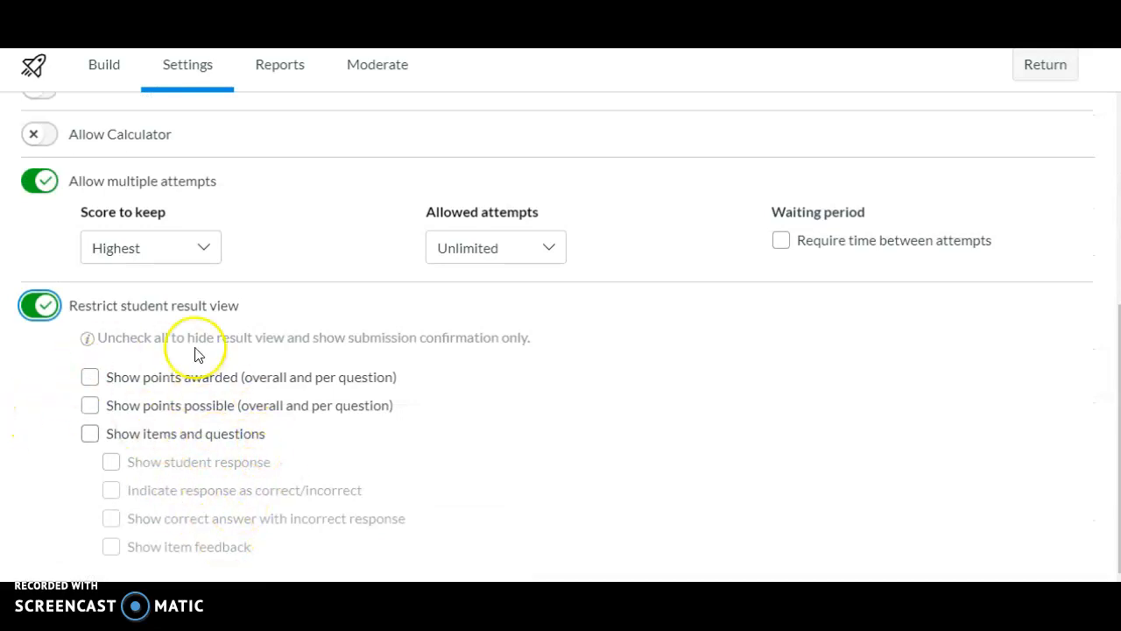
click(91, 437)
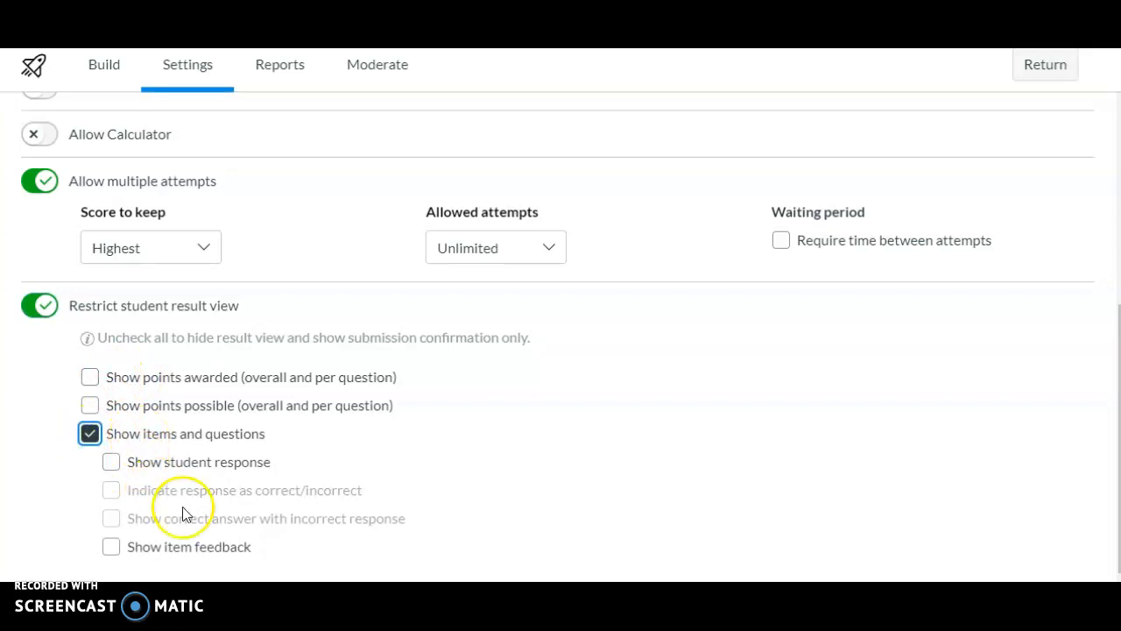
click(111, 548)
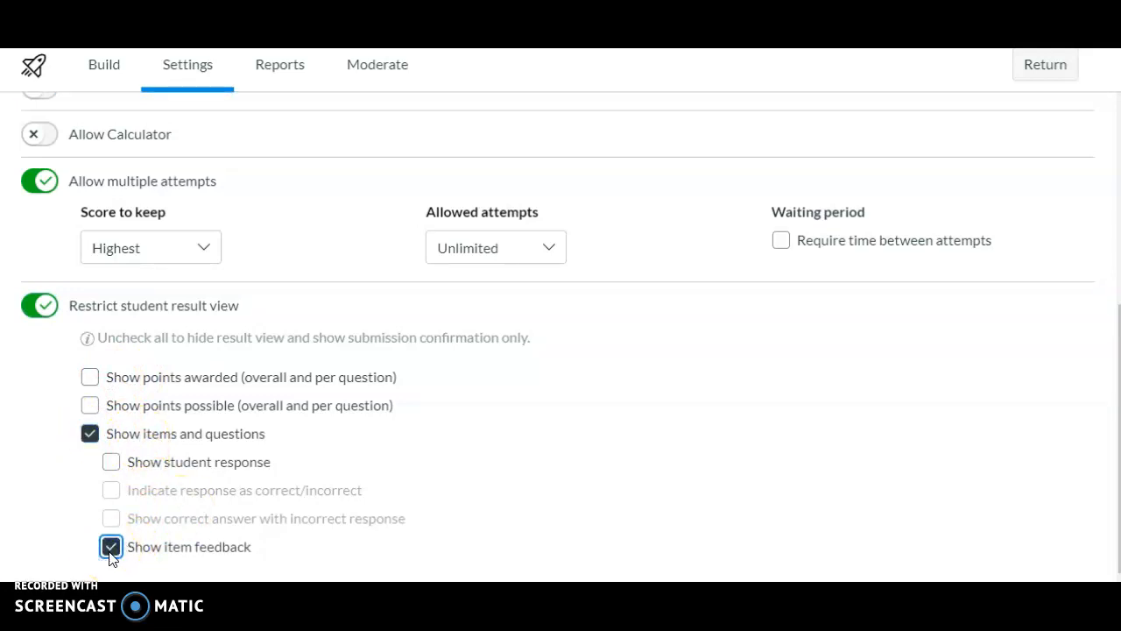
click(111, 463)
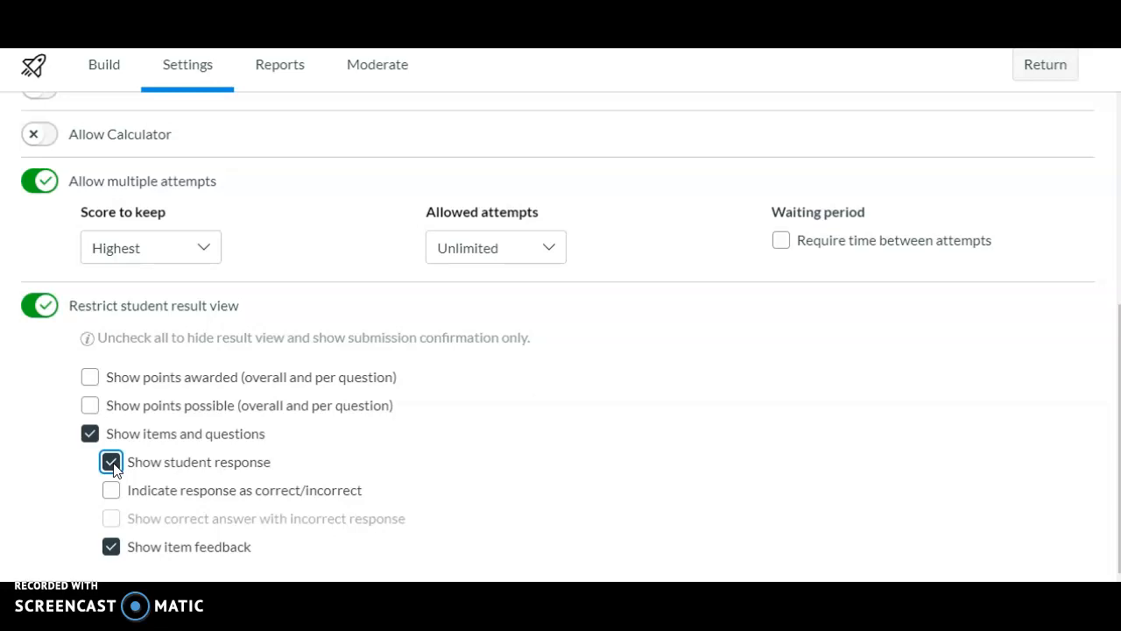
drag(1120, 438, 1119, 241)
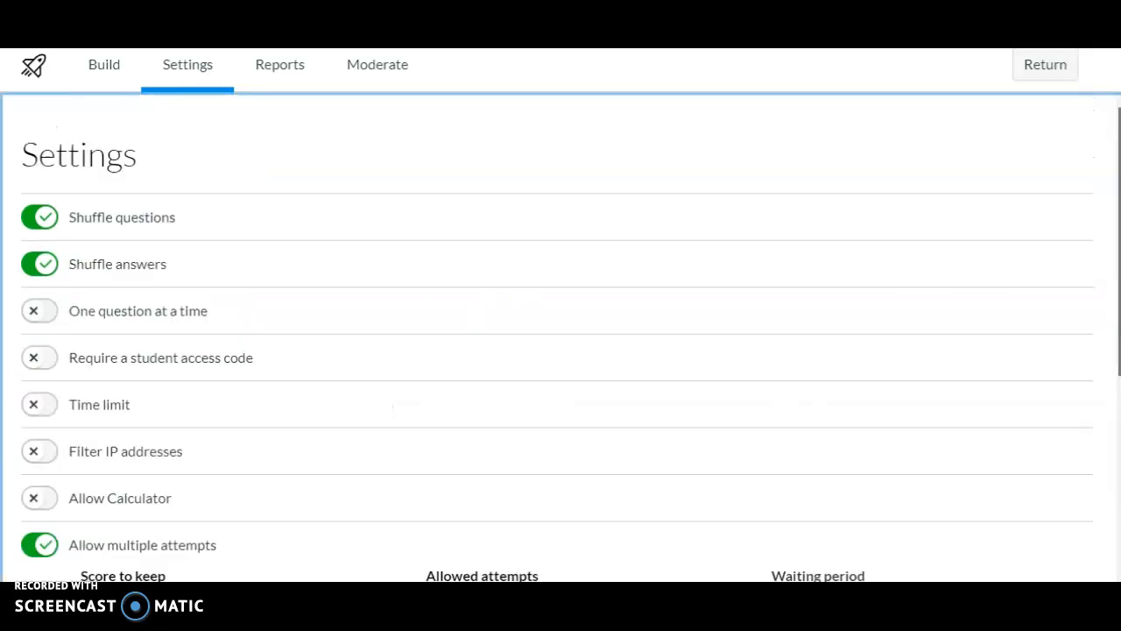
View the quiz's available reports and its moderation page.
click(290, 72)
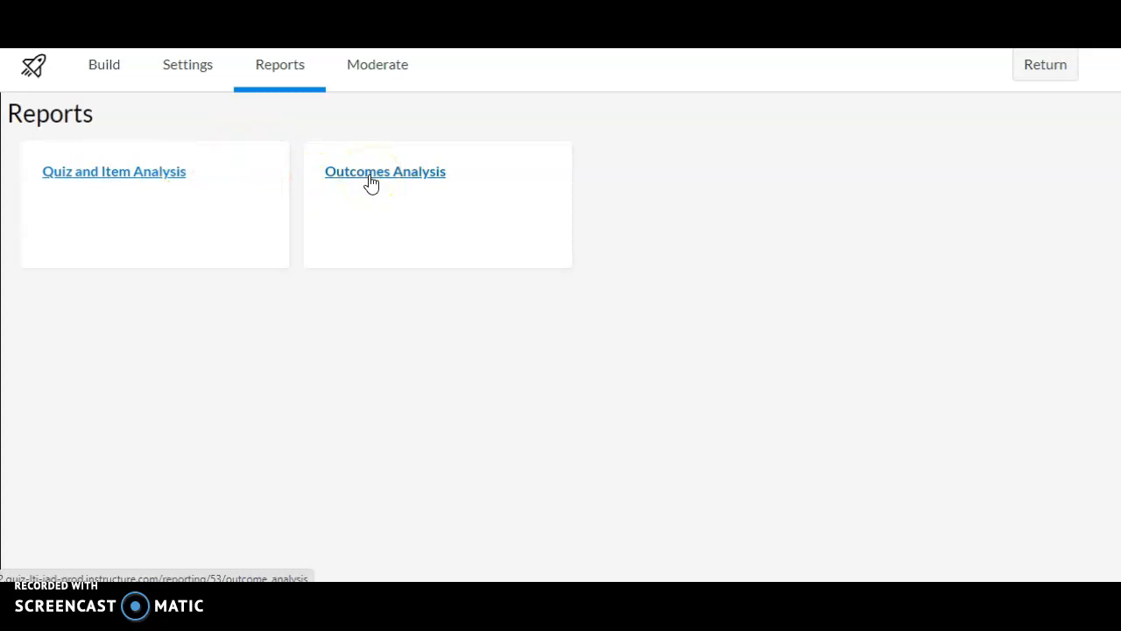
click(377, 65)
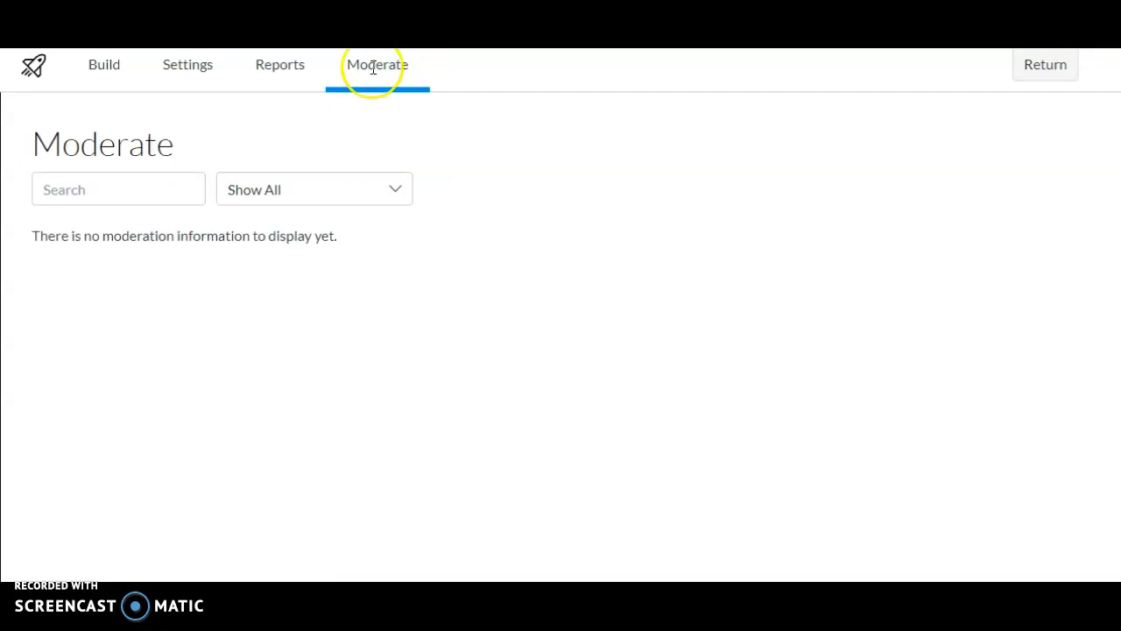